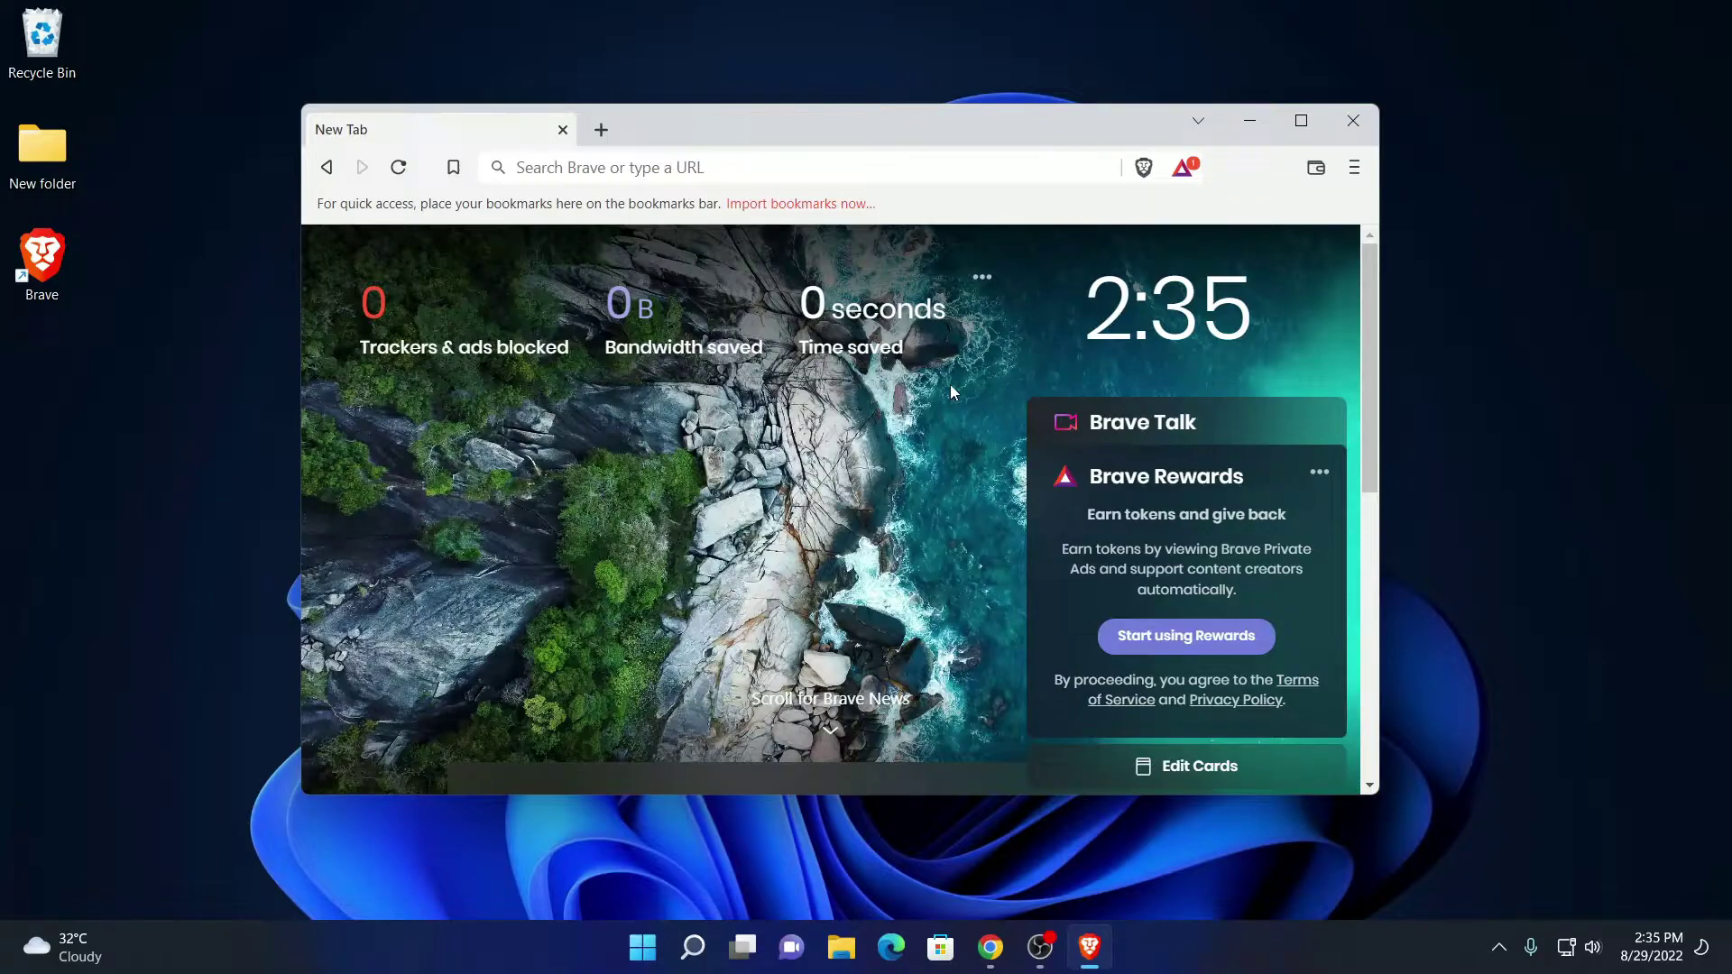
scroll(845, 473, "down", 5)
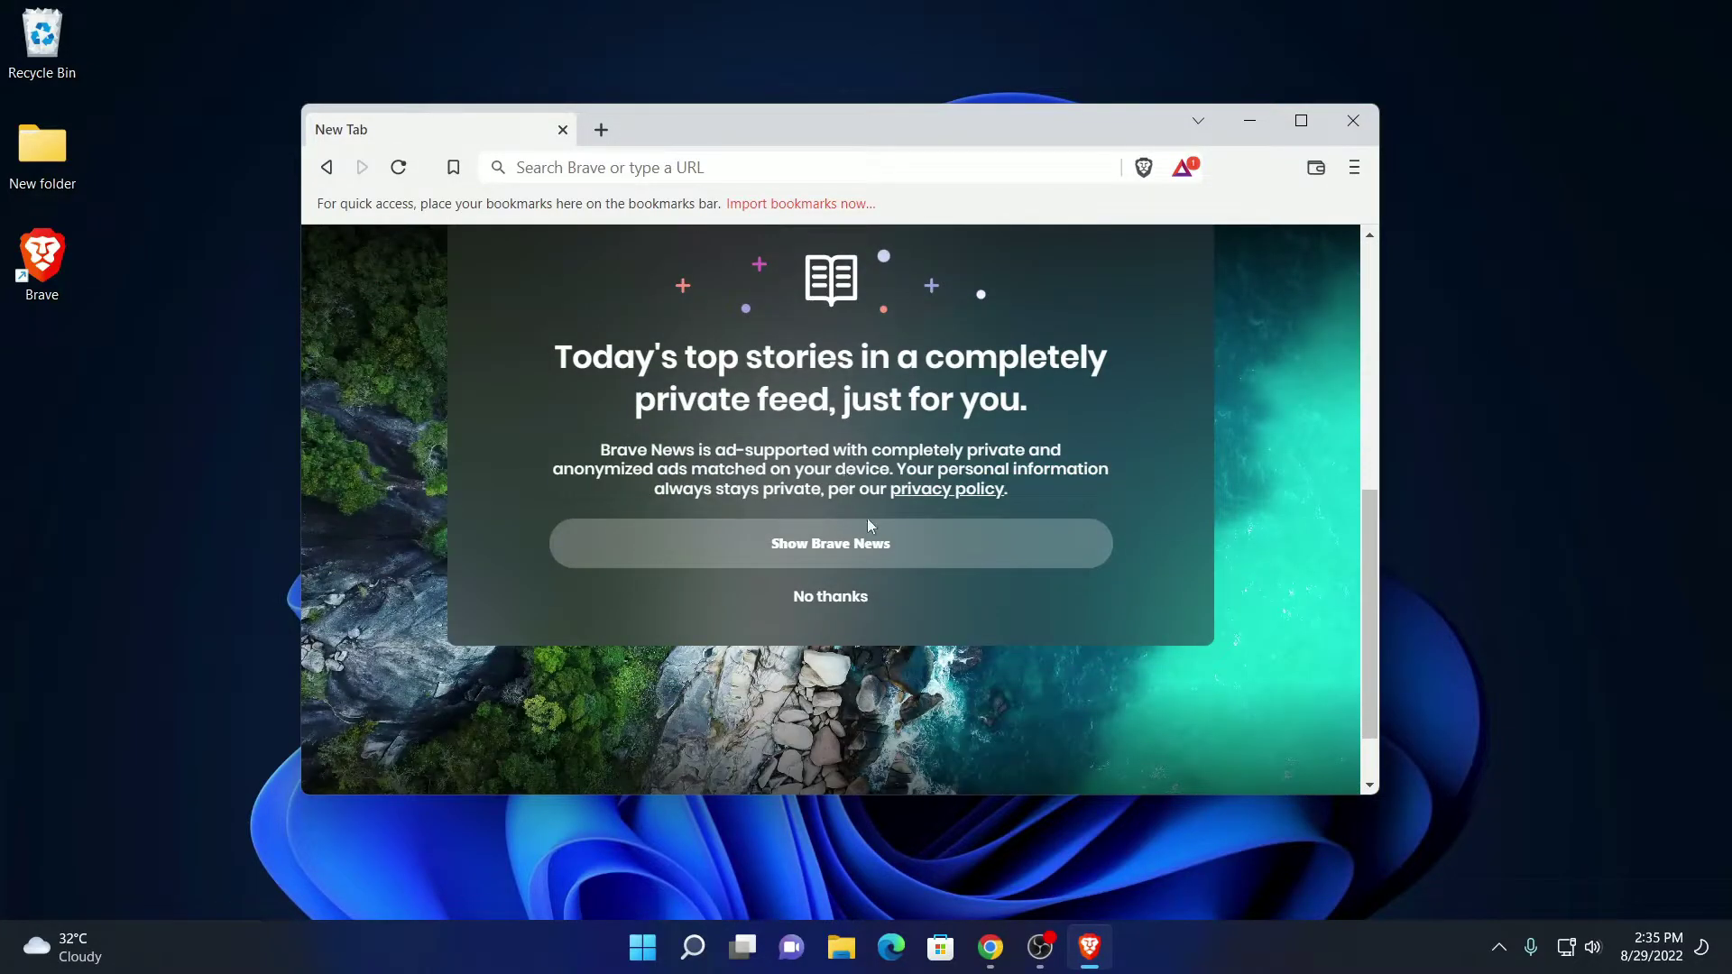
scroll(867, 518, "up", 5)
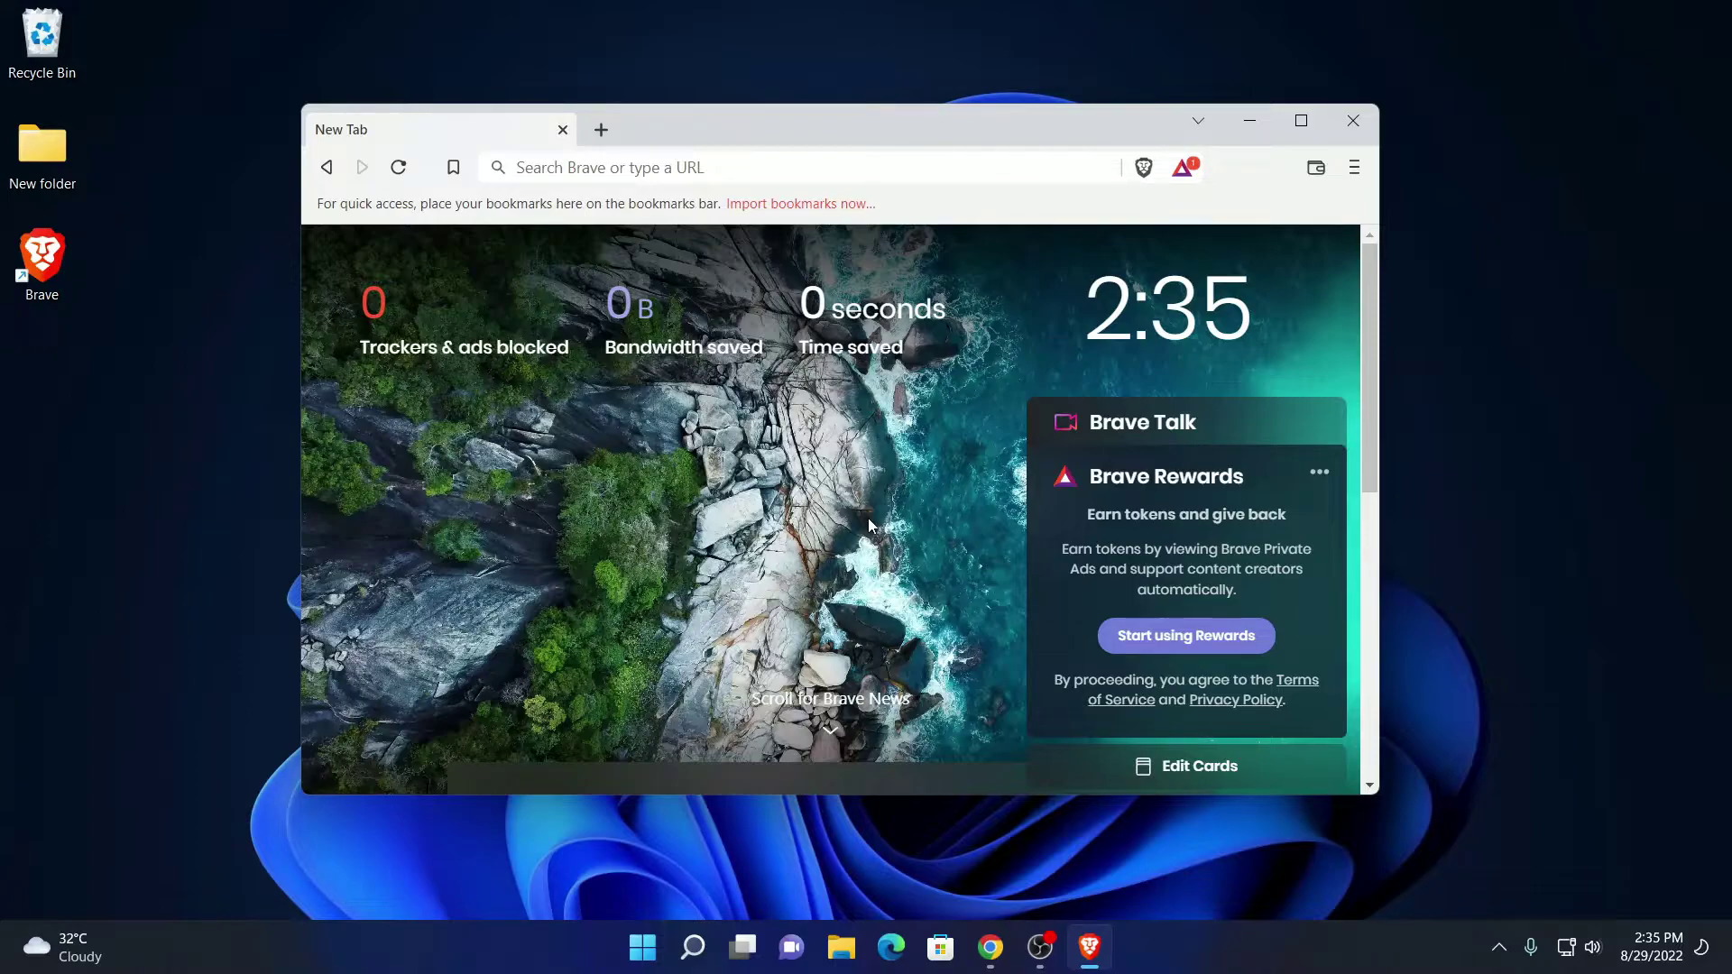
Minimize Brave and launch Control Panel from the Windows search results.
left_click(1247, 125)
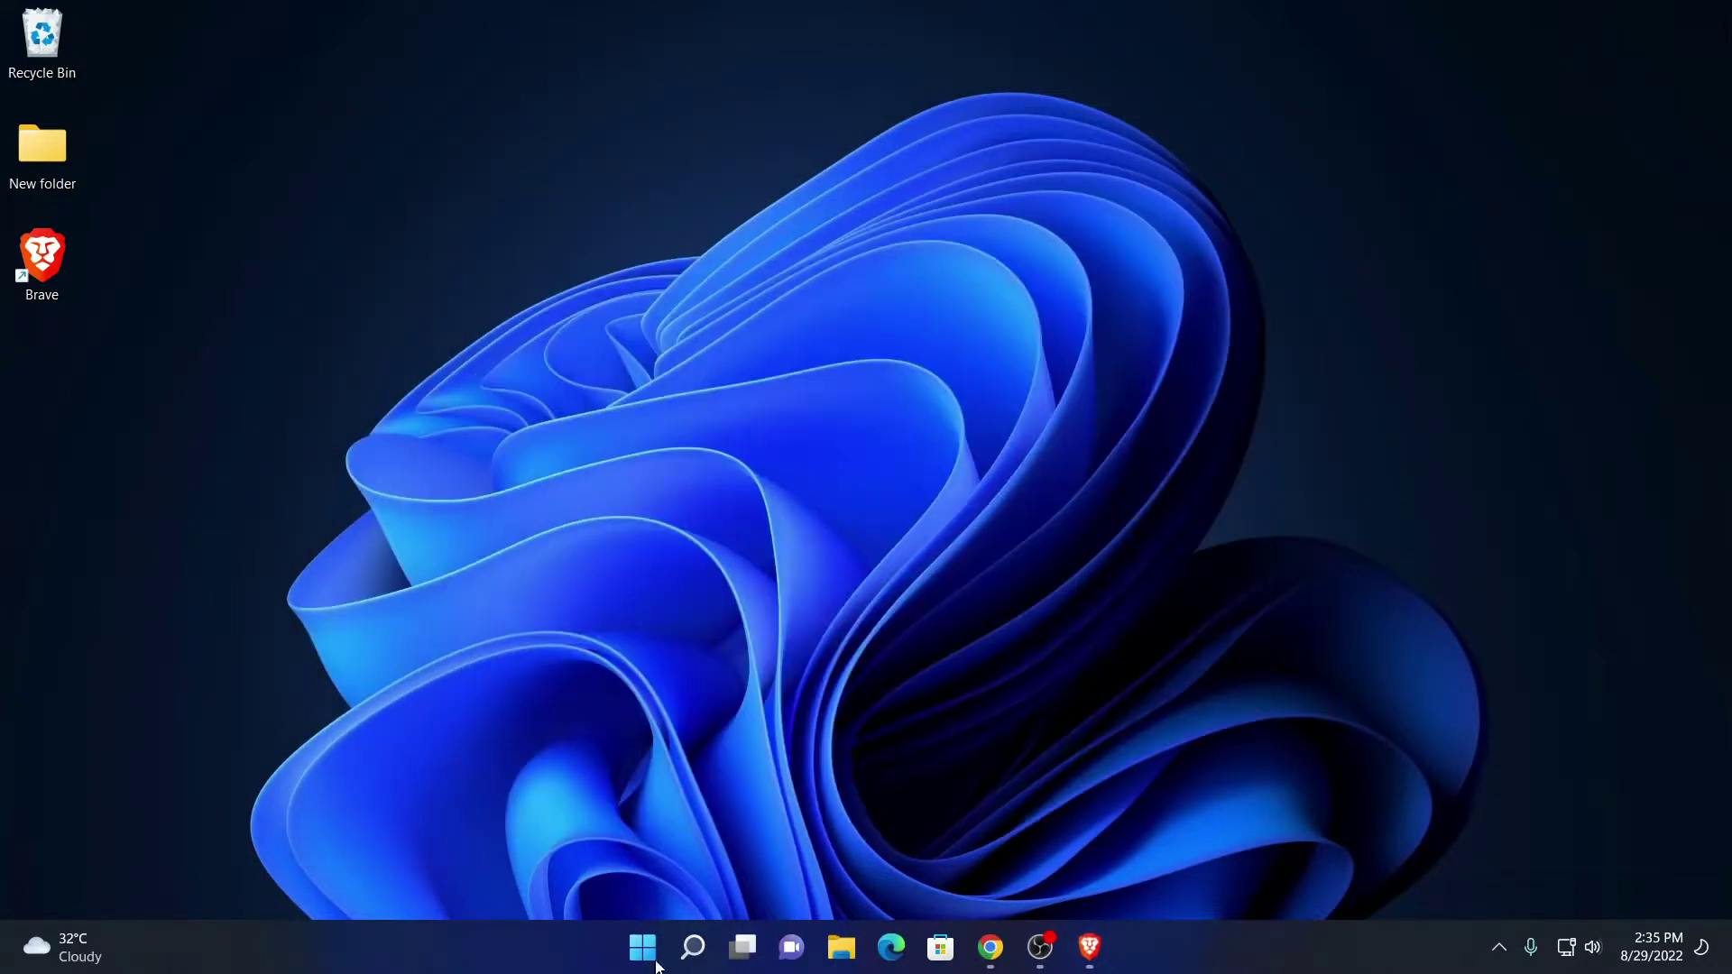
left_click(692, 947)
type("co")
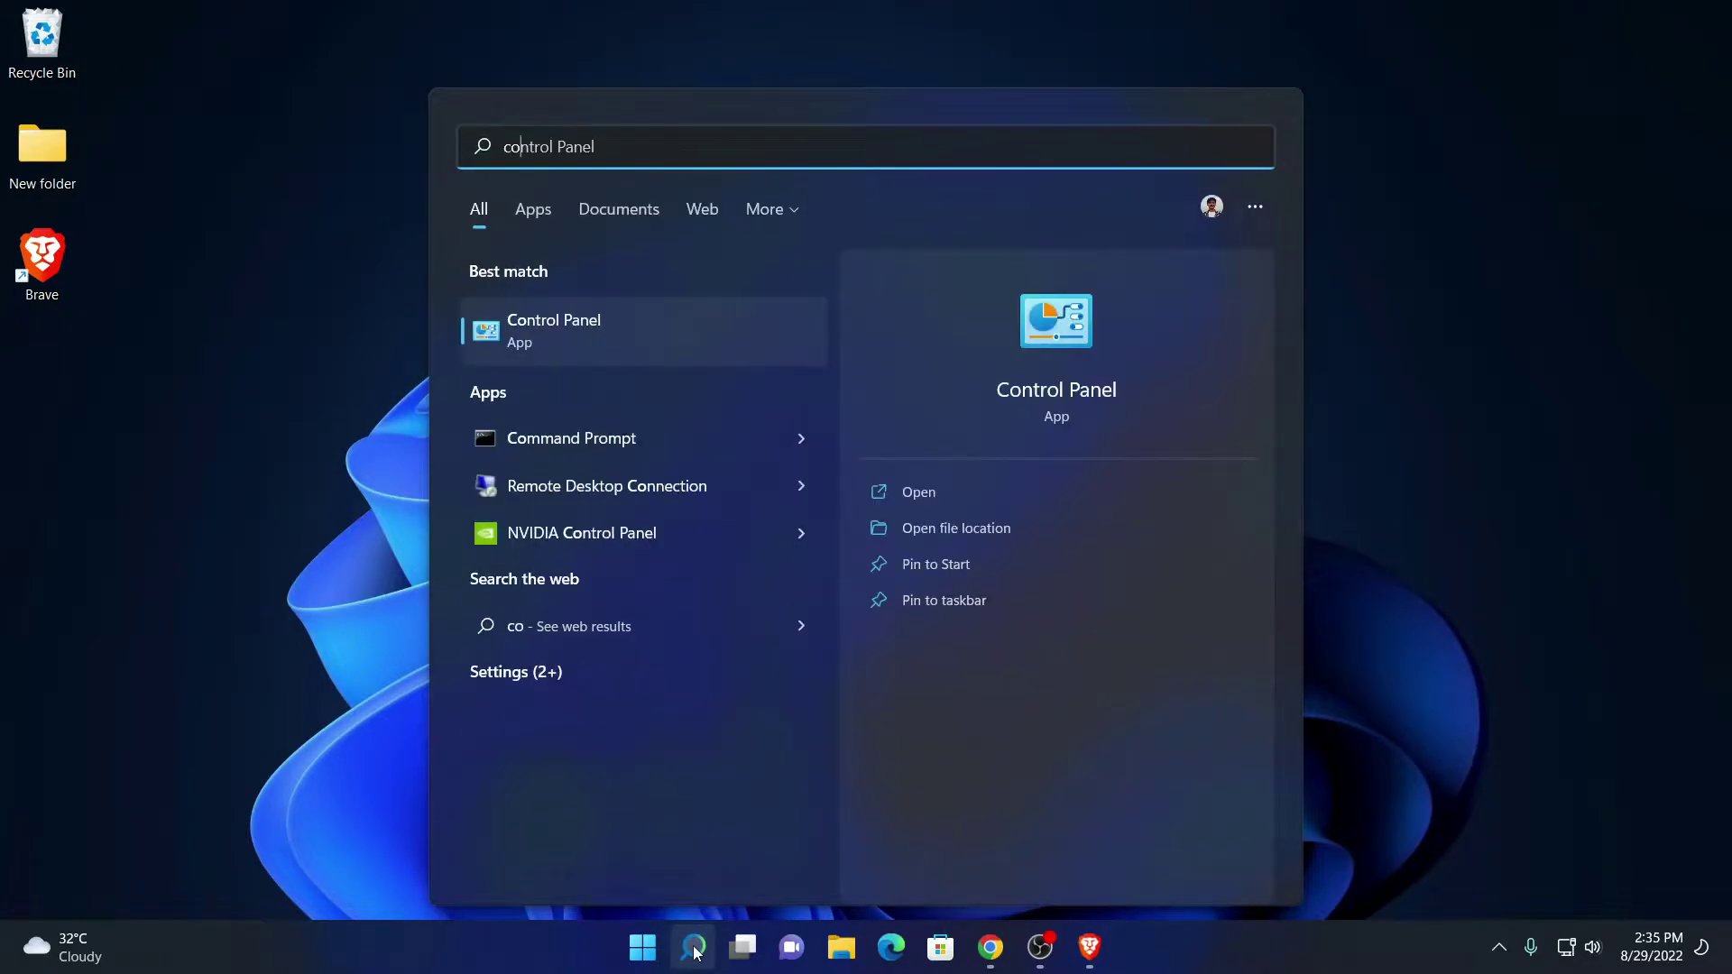
type("ntr")
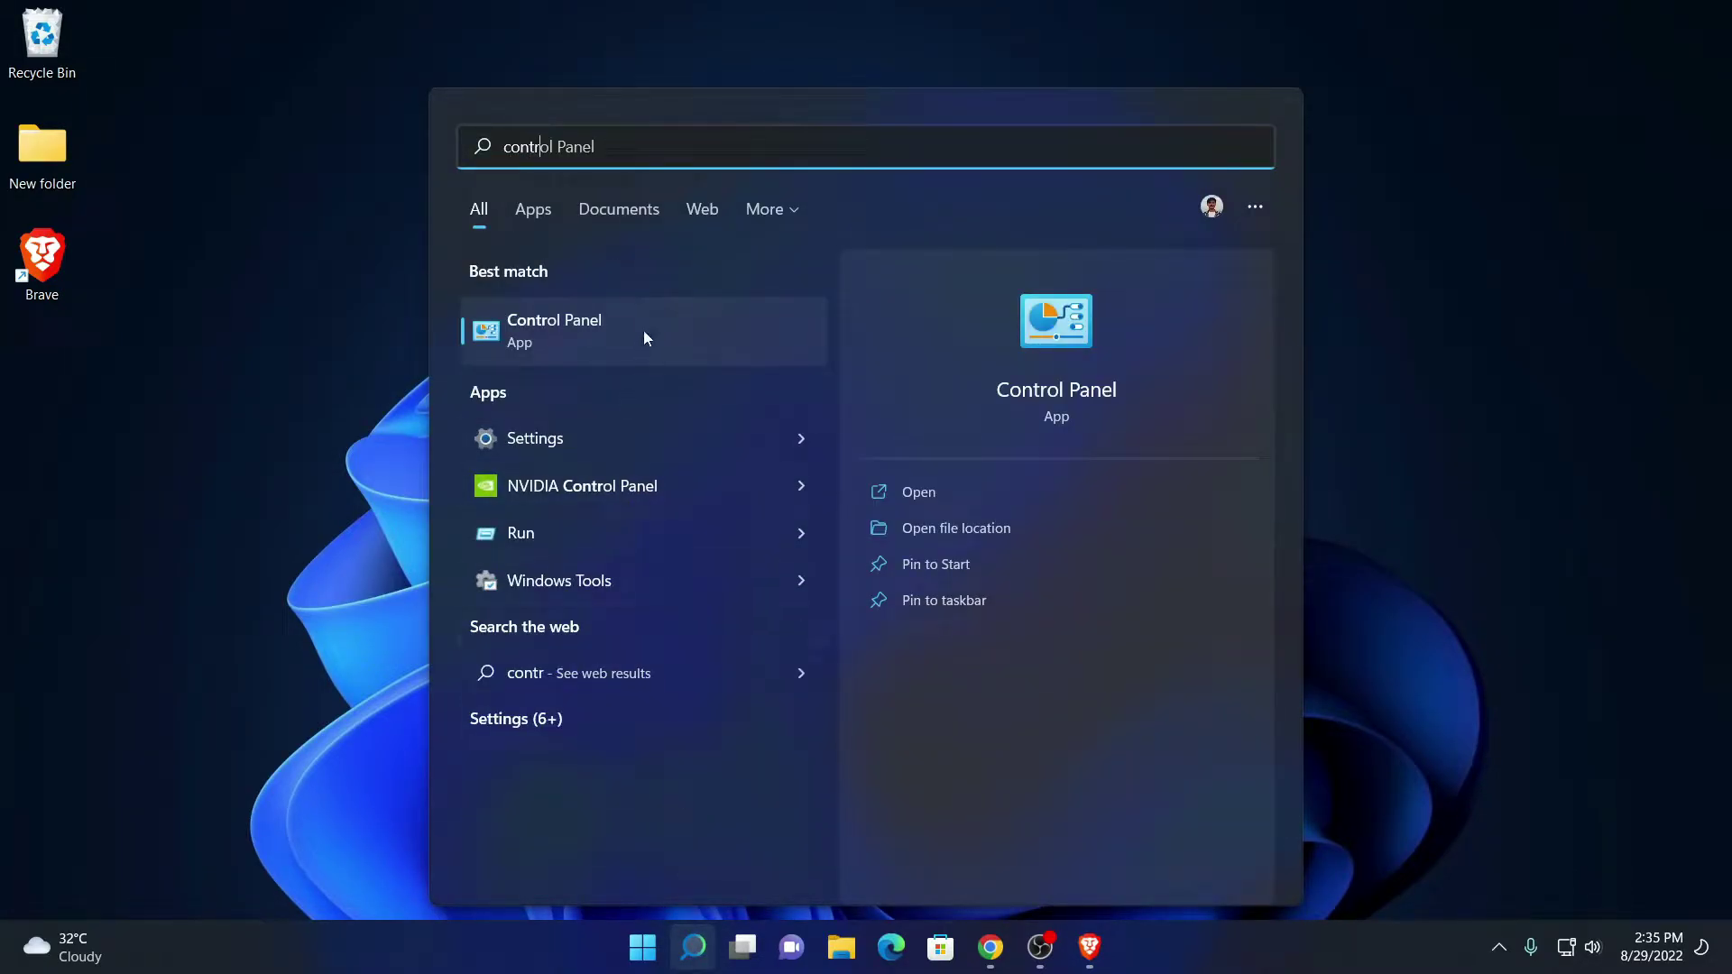
left_click(643, 337)
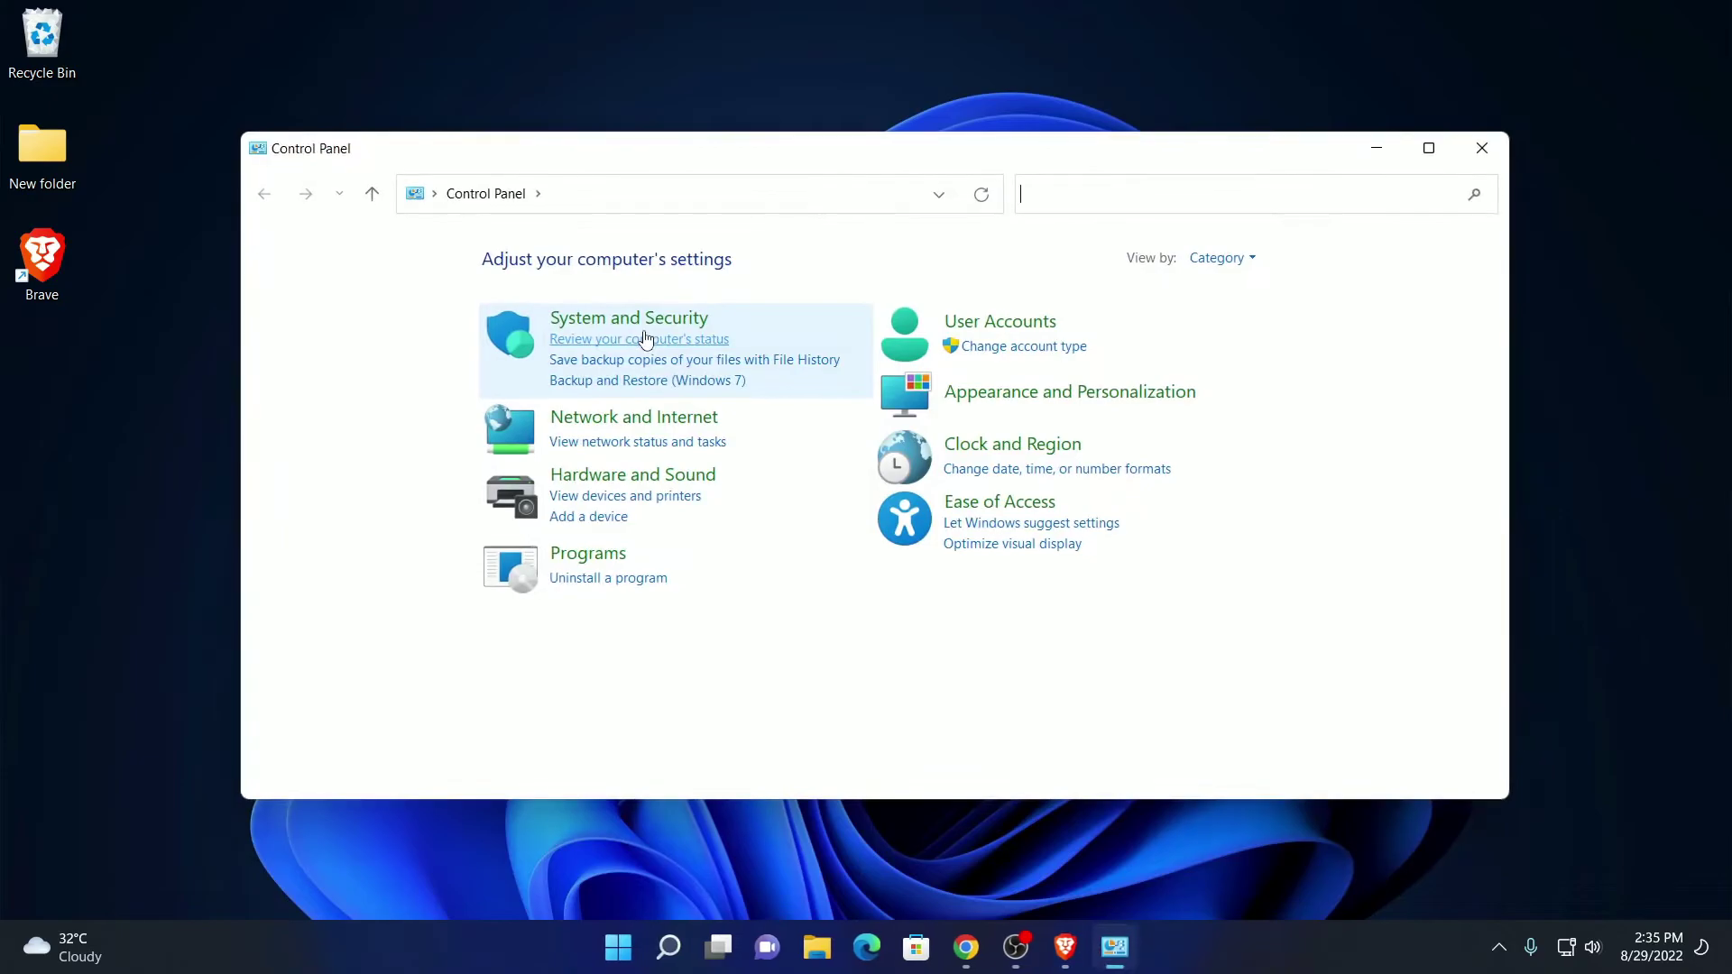
Go to Programs > Uninstall a program and select the Brave entry.
left_click(596, 559)
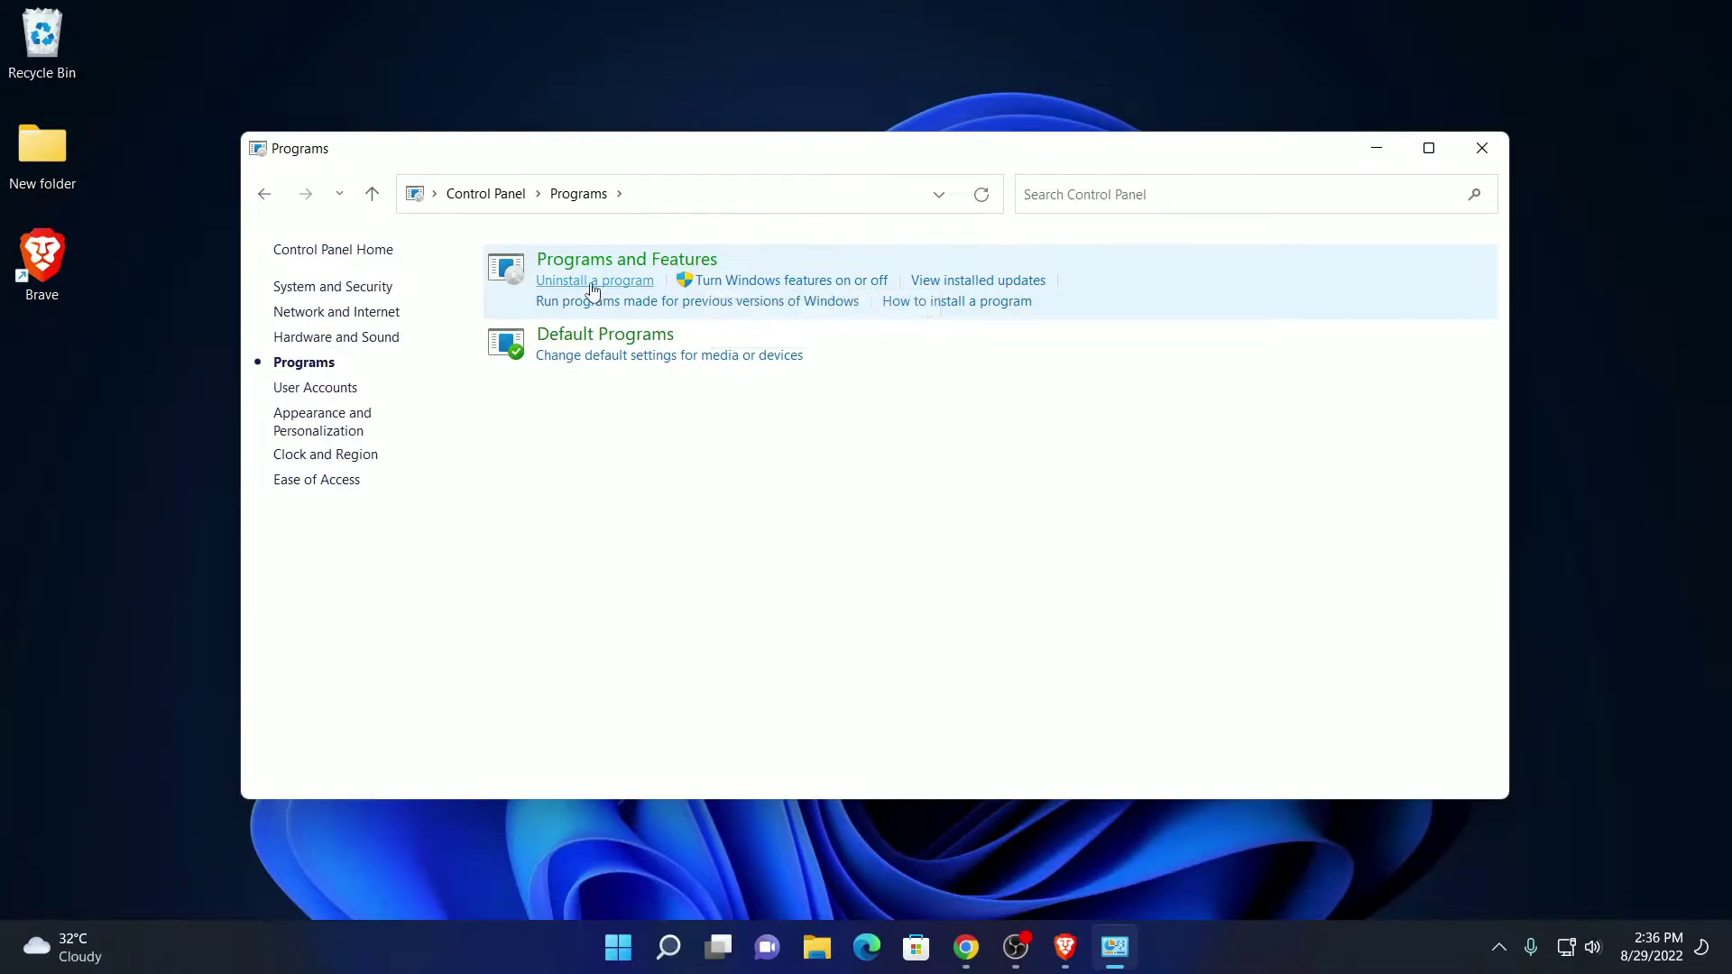
left_click(590, 281)
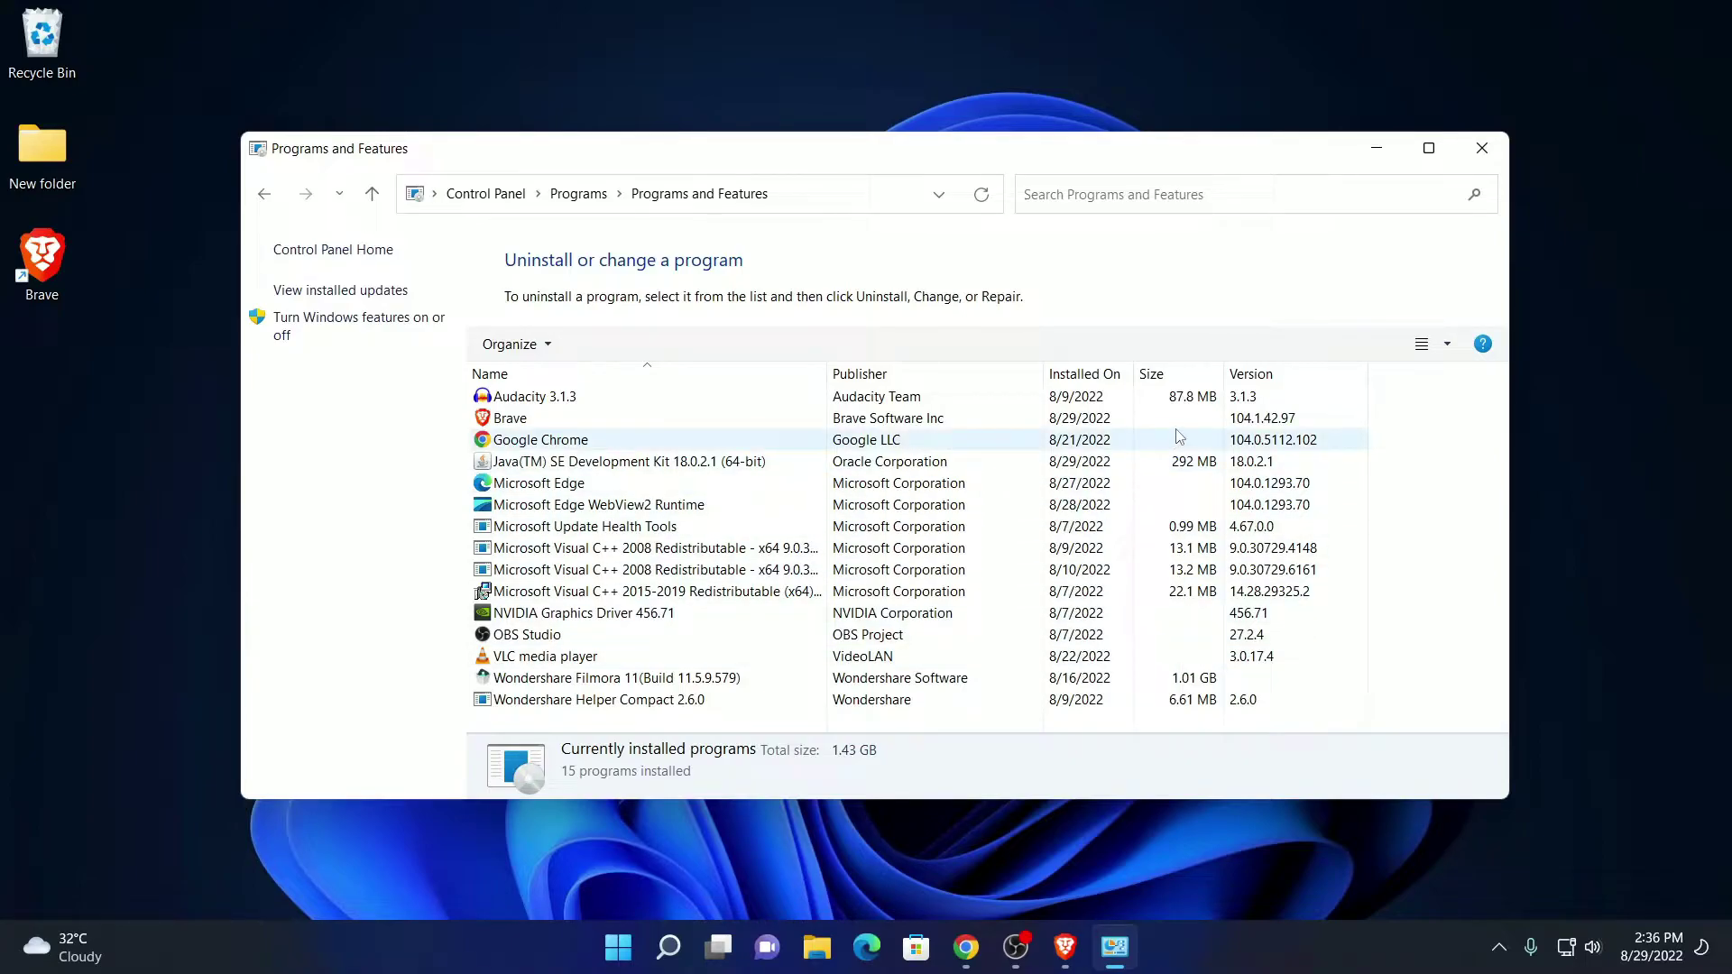
left_click(627, 430)
Try uninstalling Brave, close its open browser window, and dismiss the close-windows warning.
right_click(626, 430)
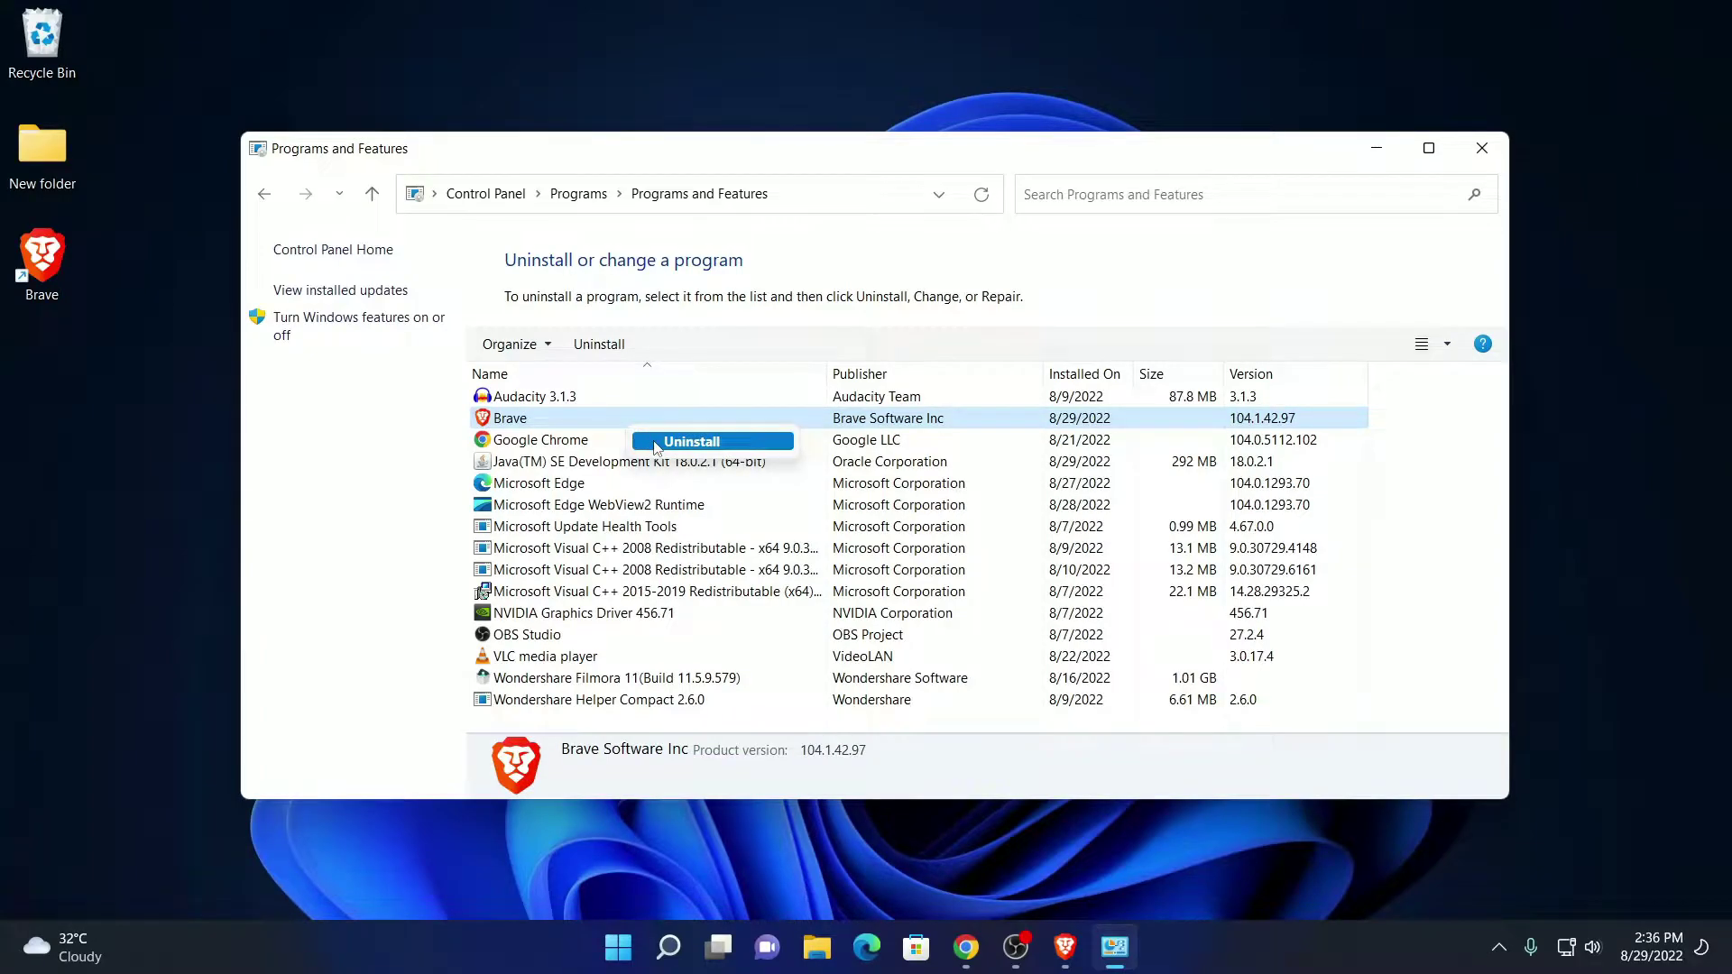
left_click(656, 443)
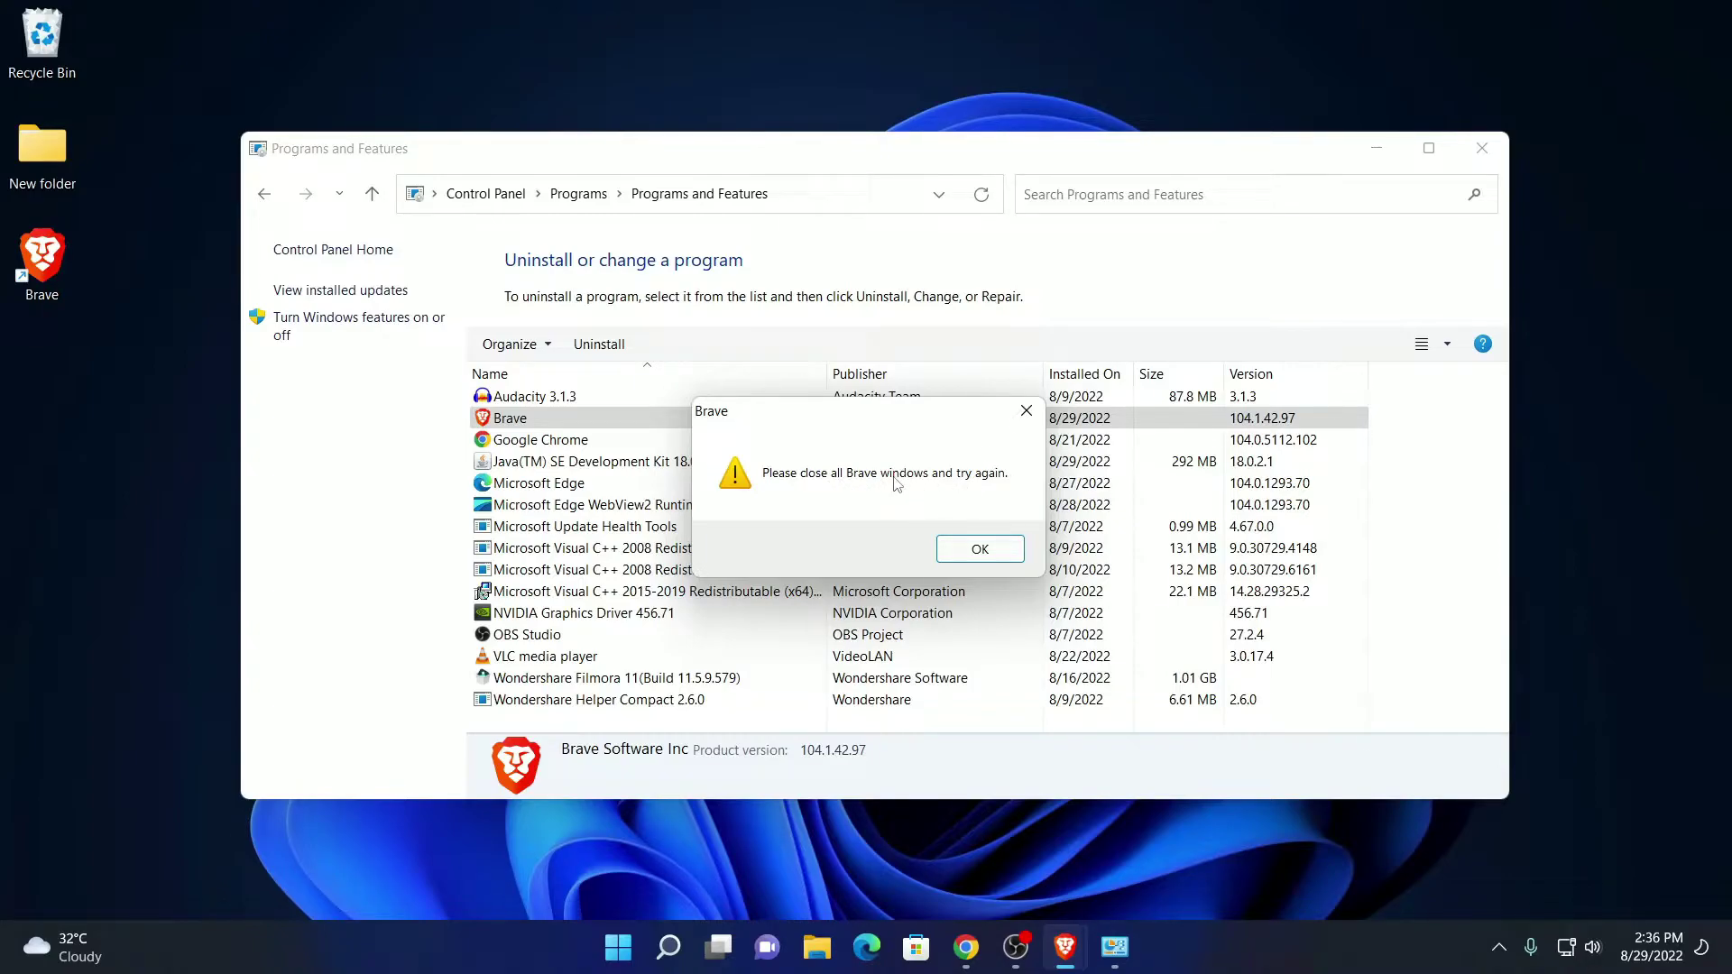
left_click(1065, 946)
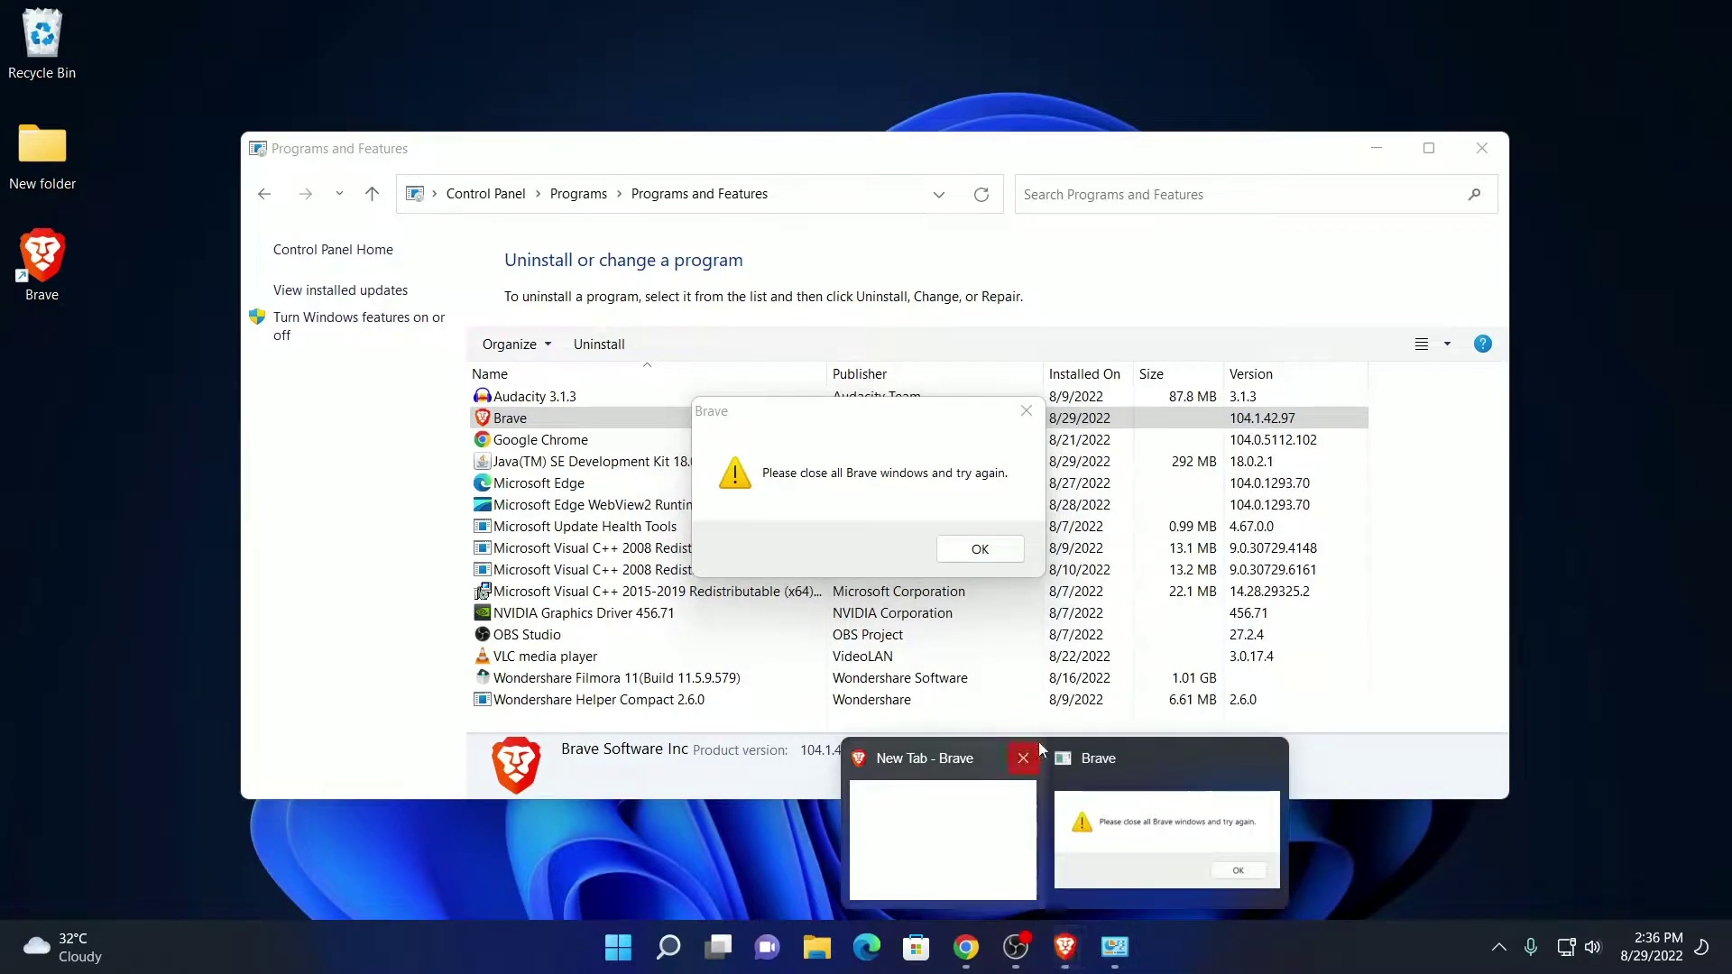
left_click(1025, 756)
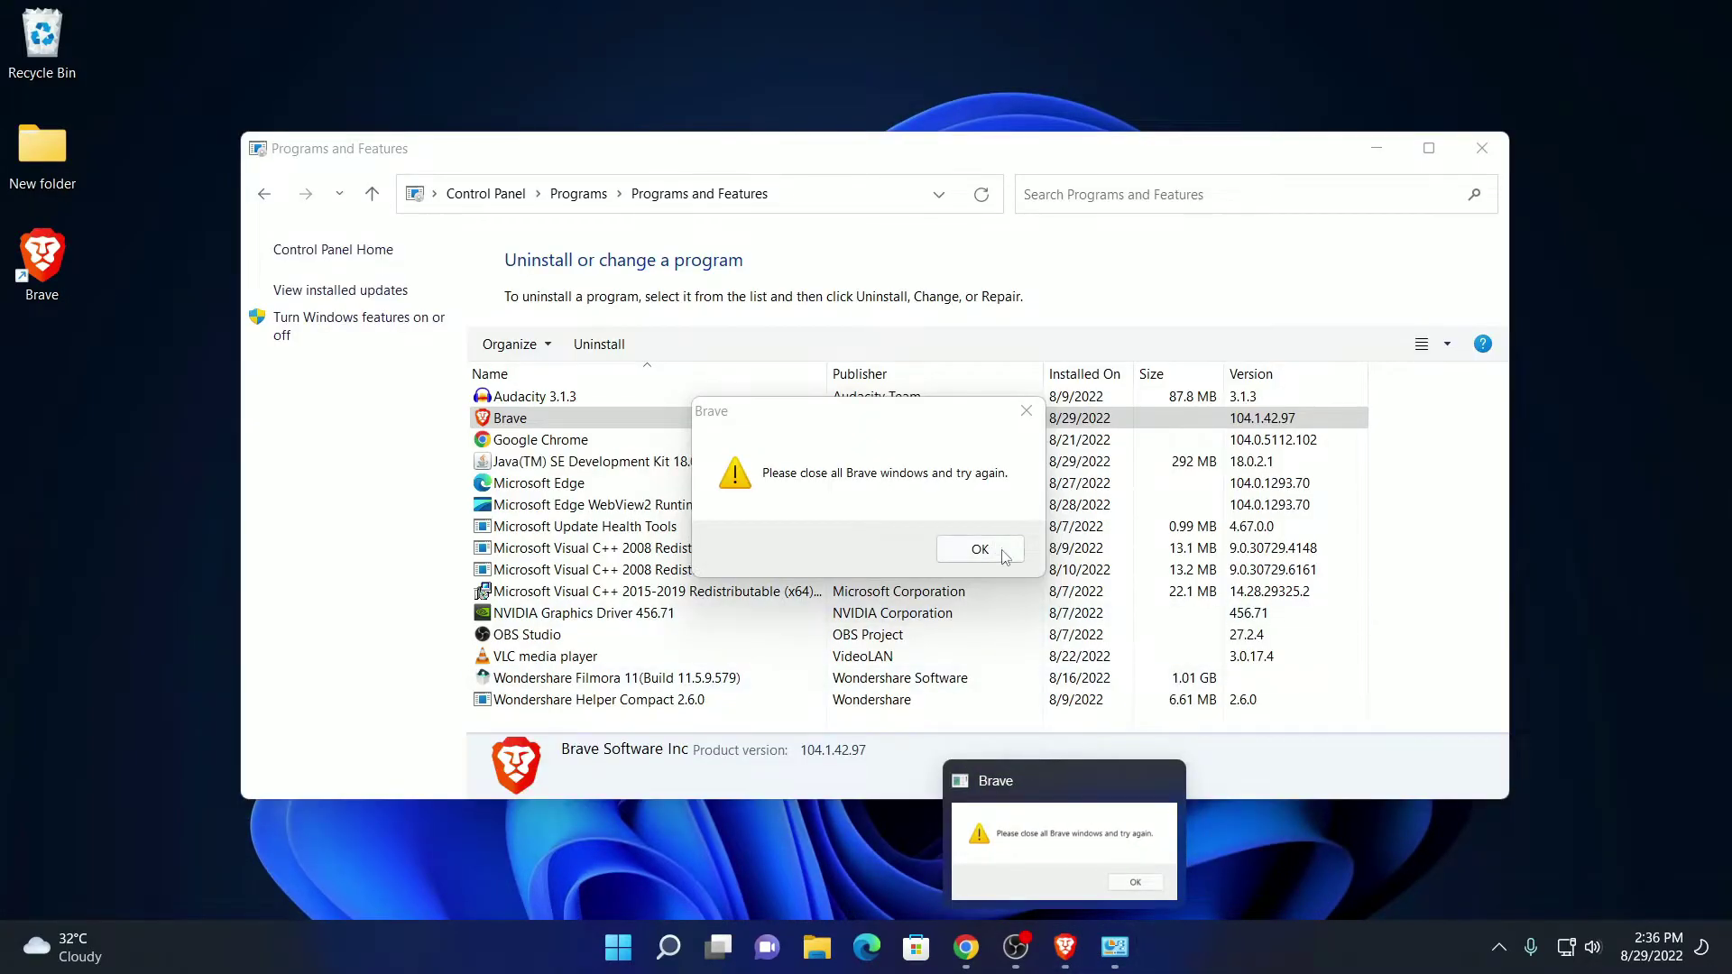
left_click(979, 548)
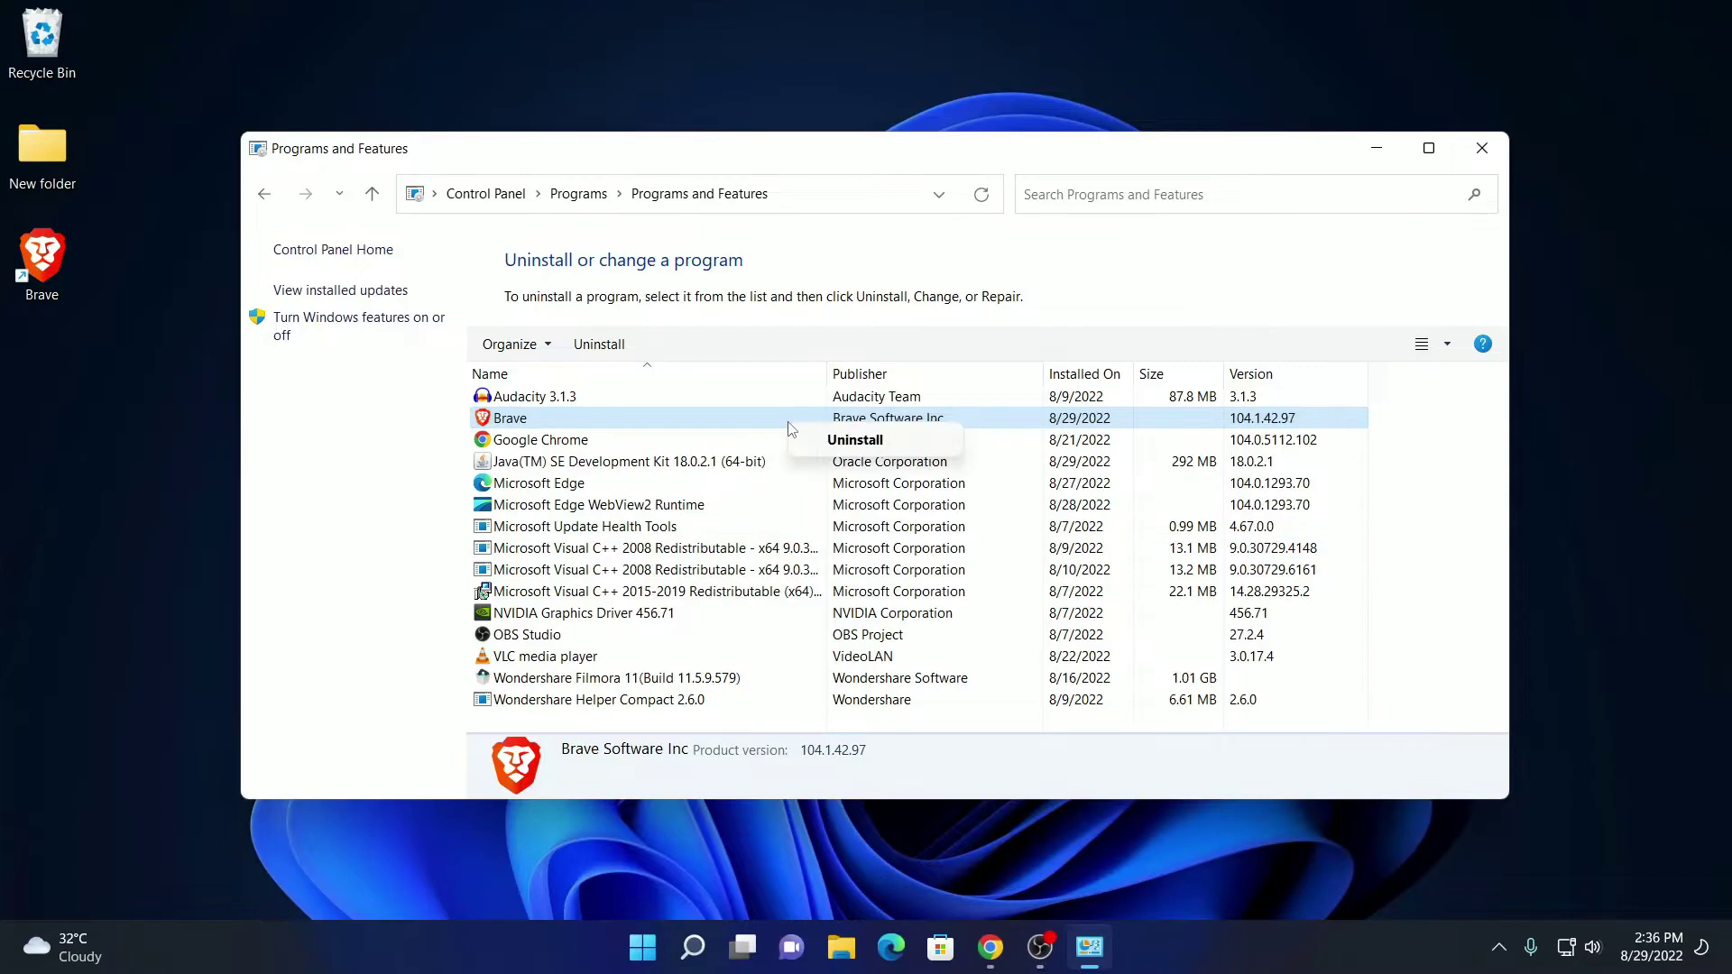
Uninstall Brave with 'Also delete your browsing data?' ticked.
left_click(880, 451)
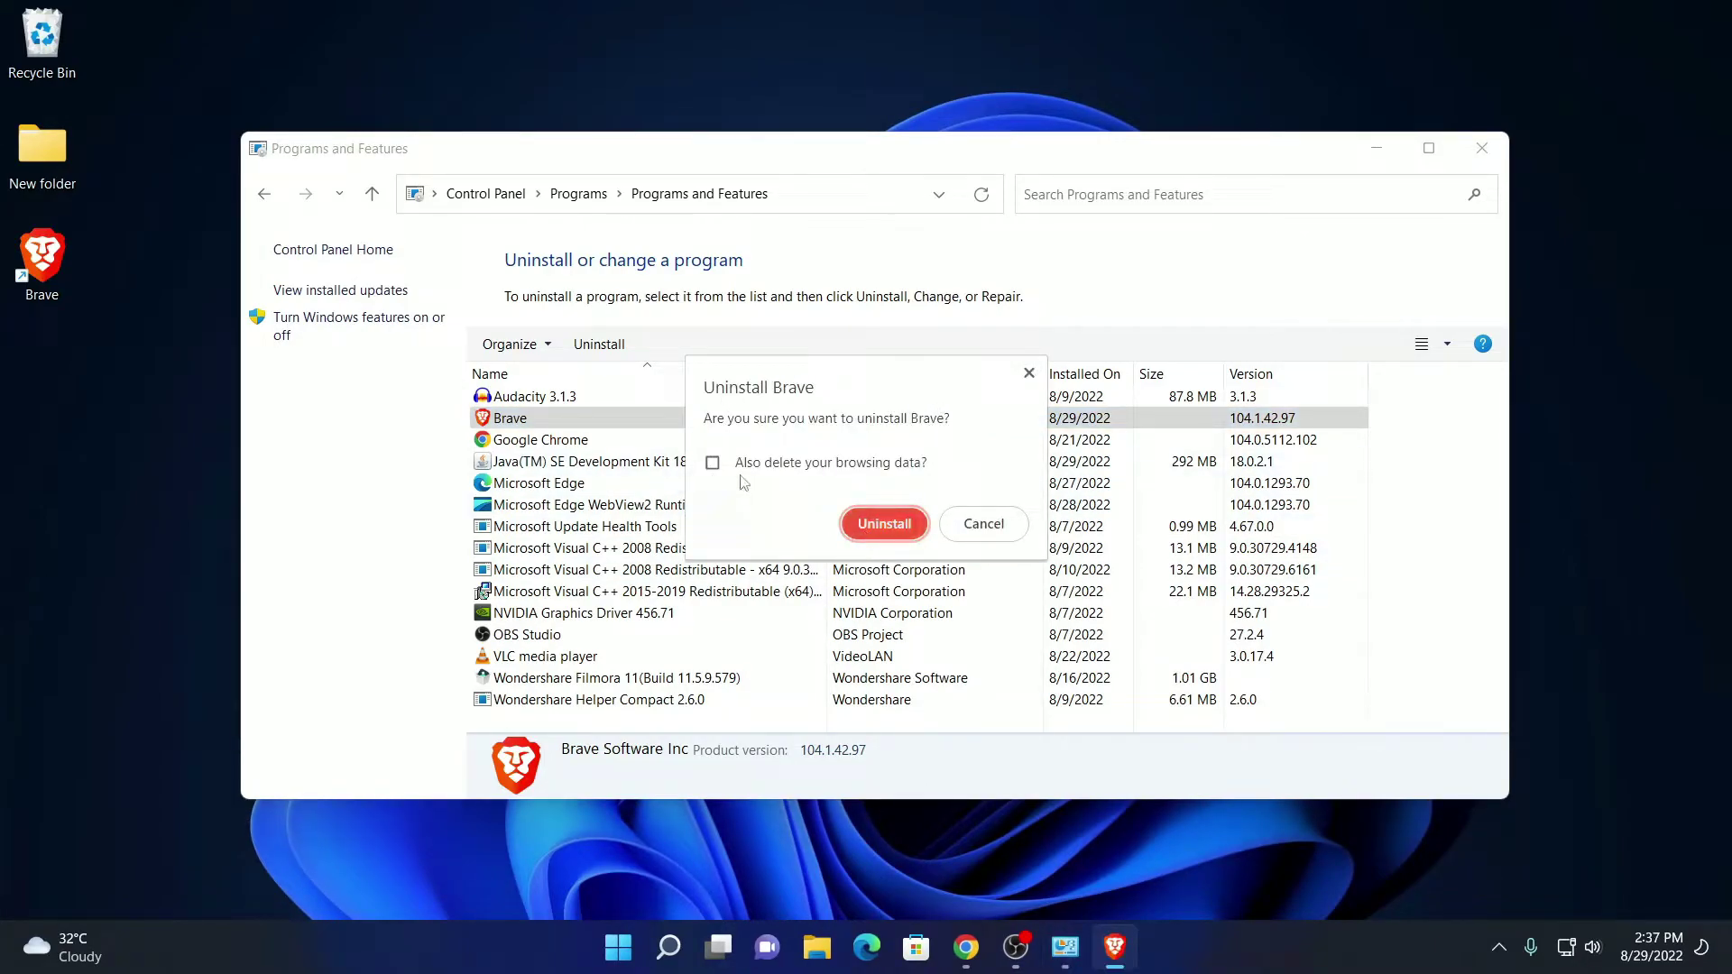
left_click(714, 465)
left_click(909, 525)
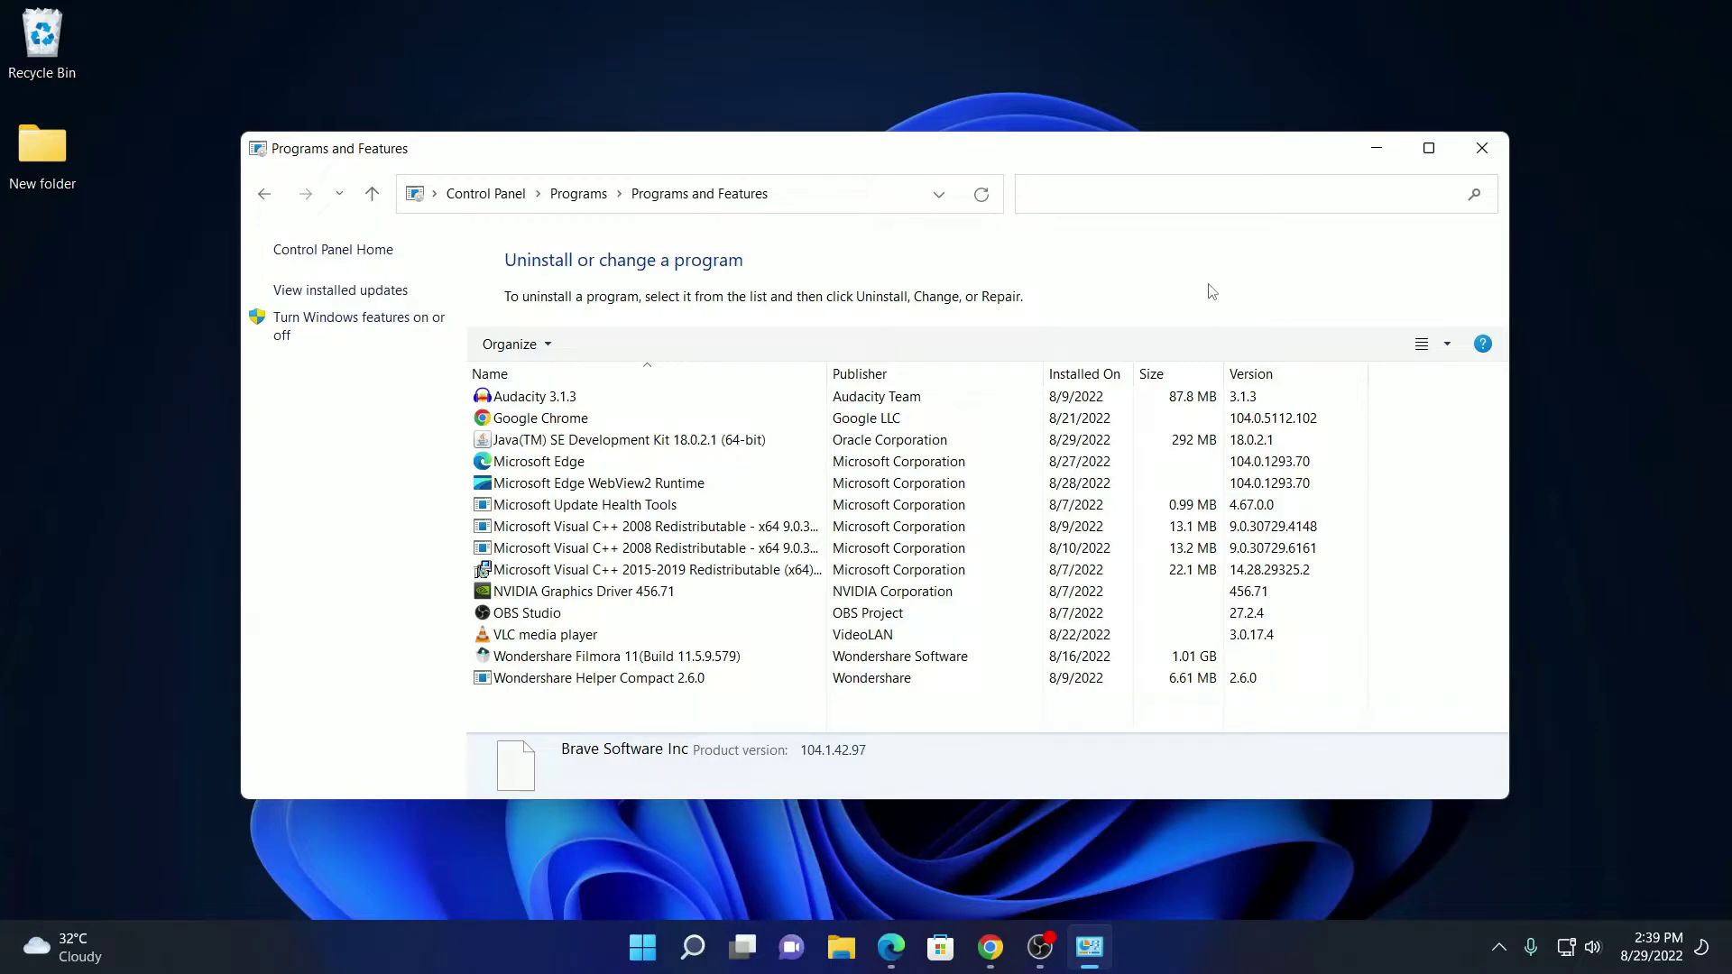
Minimize Programs and Features and browse File Explorer to C:\Program Files (x86)\BraveSoftware.
left_click(1375, 148)
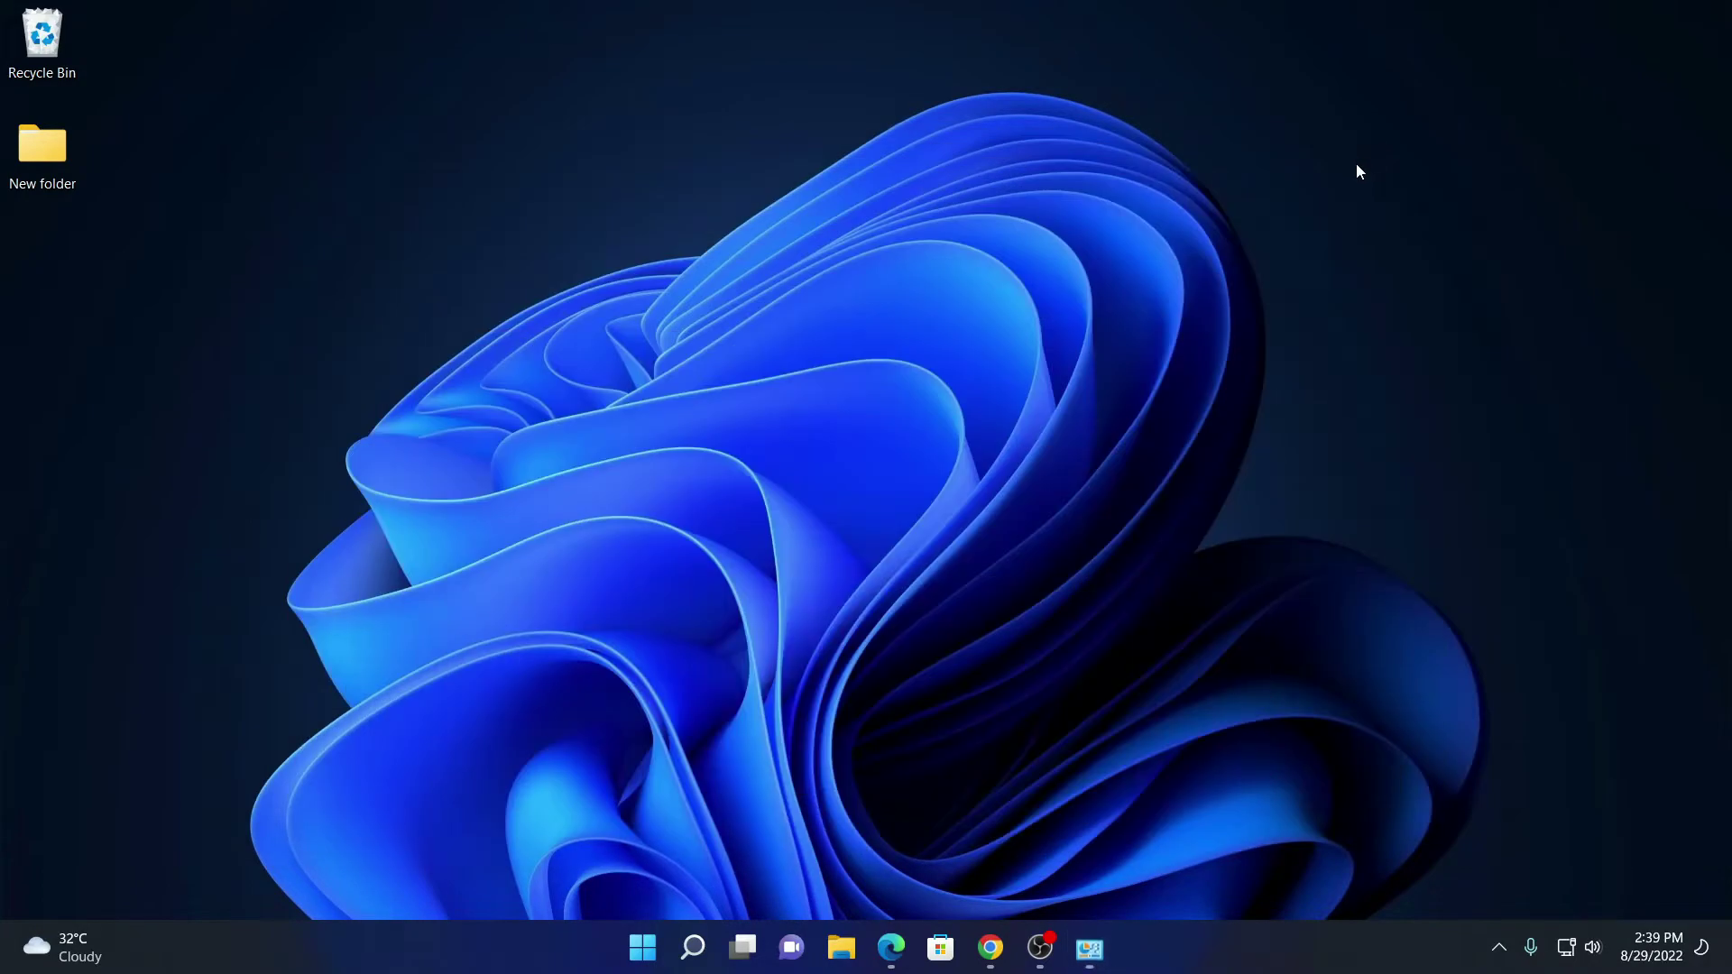
left_click(840, 948)
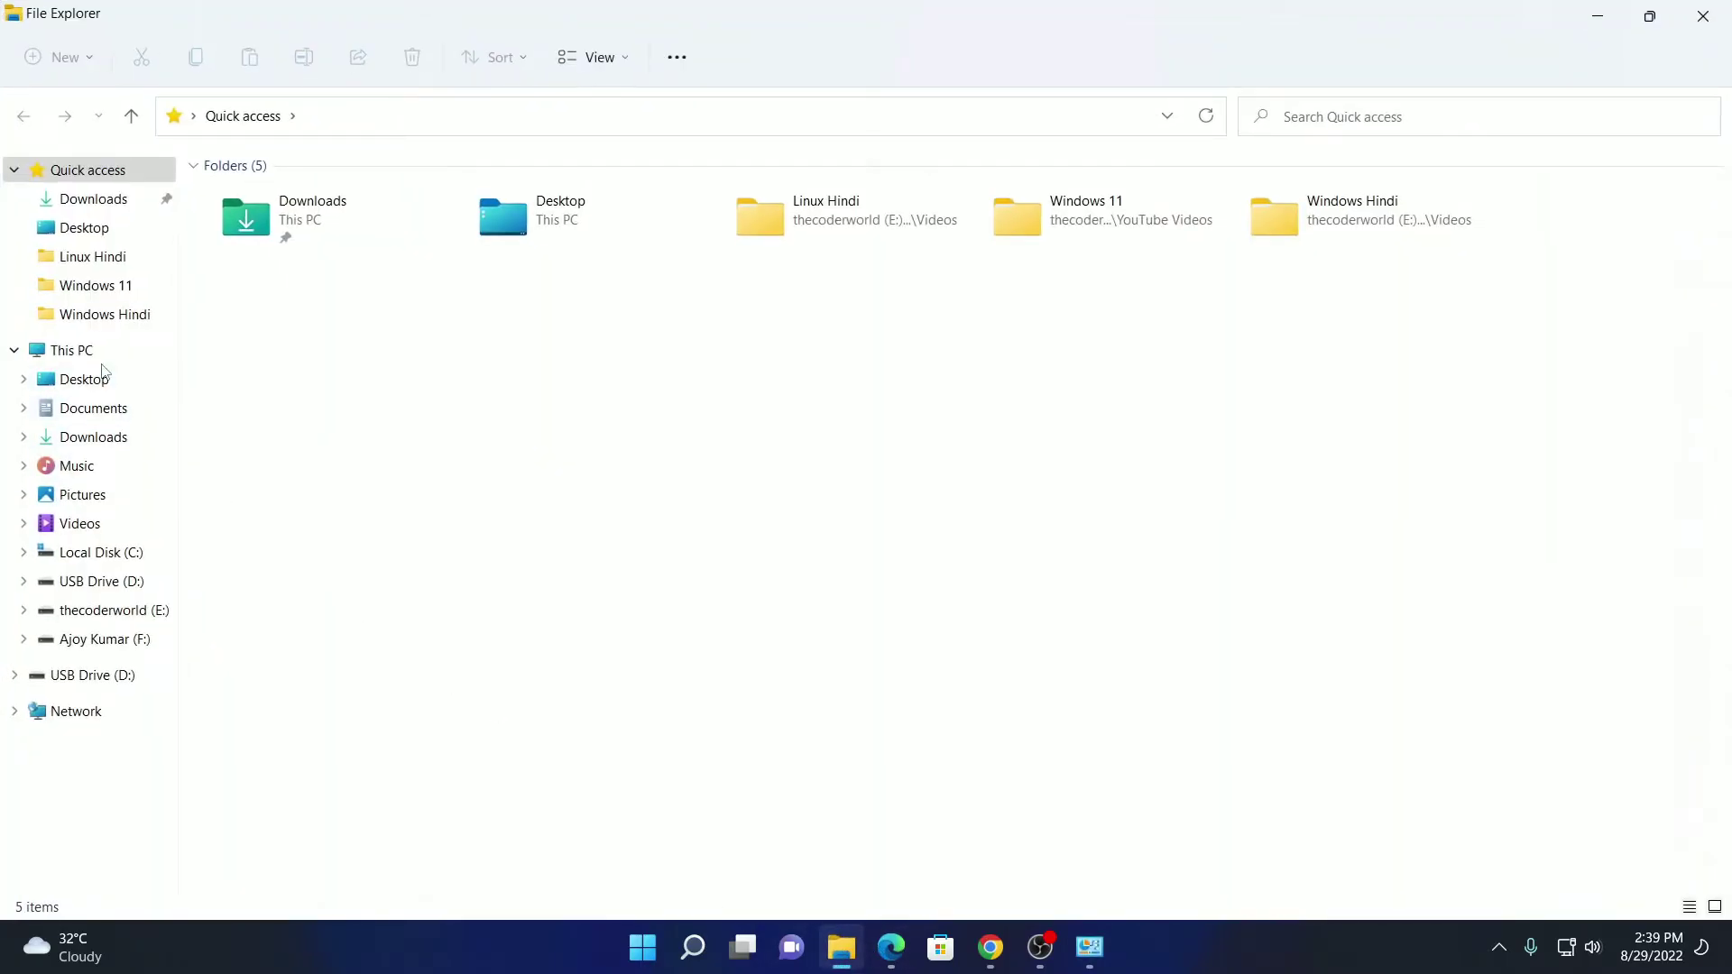
left_click(75, 350)
double_click(315, 246)
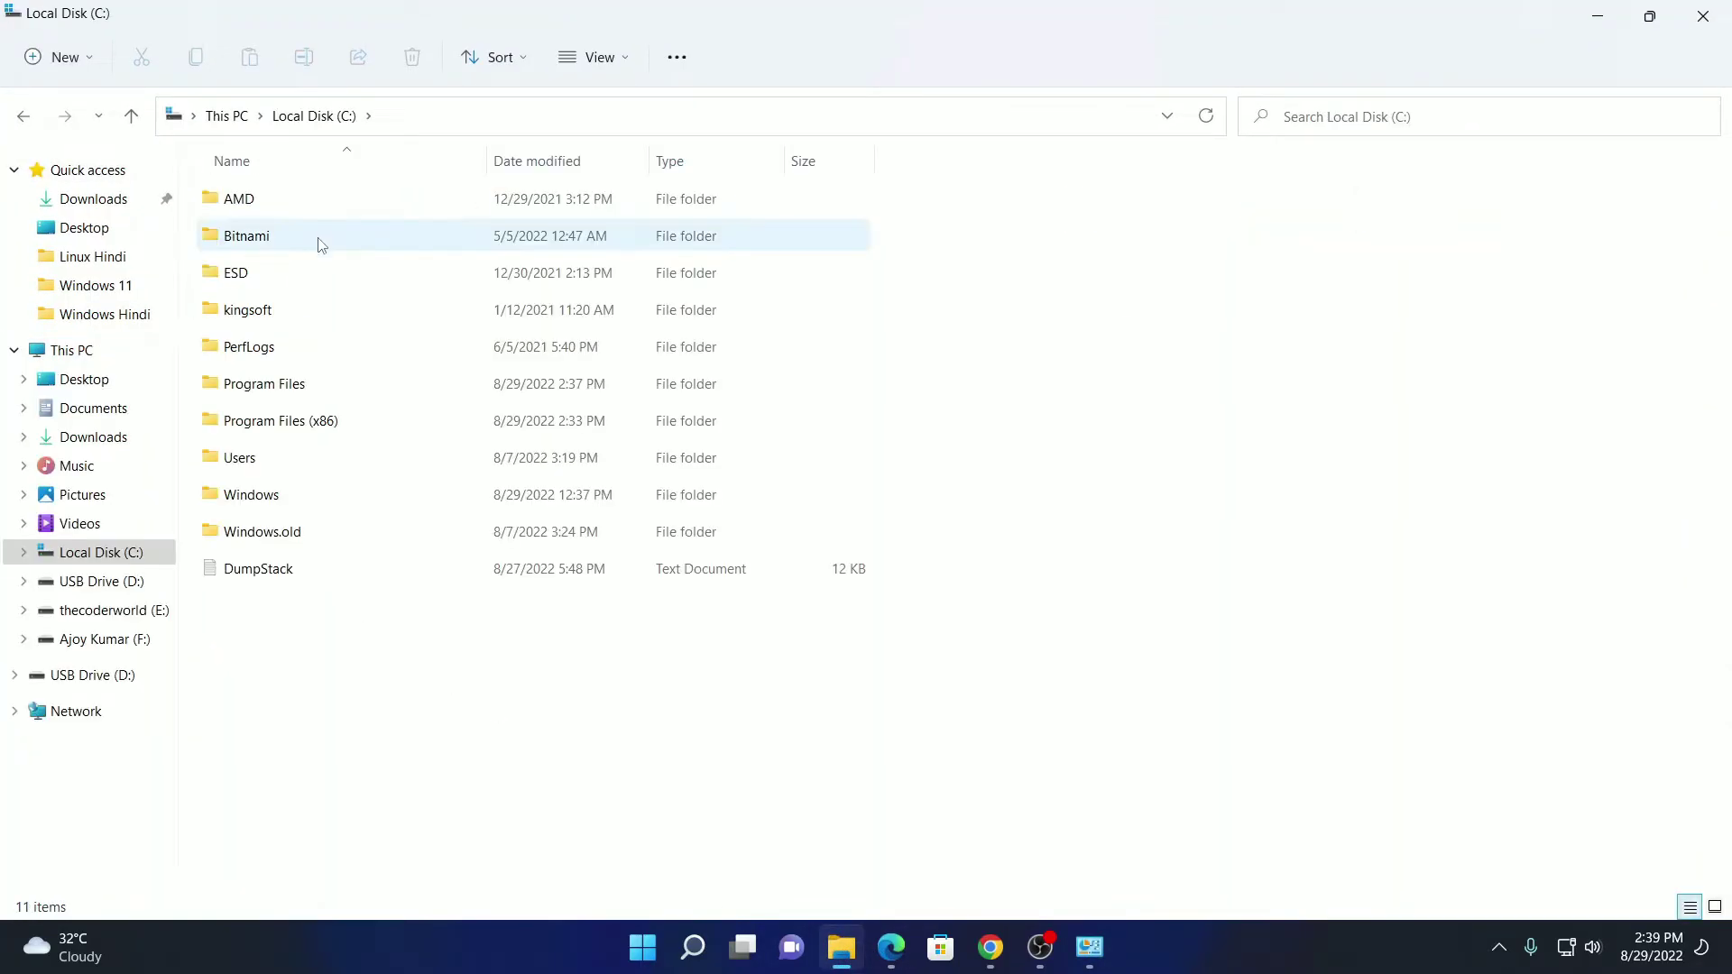
double_click(333, 430)
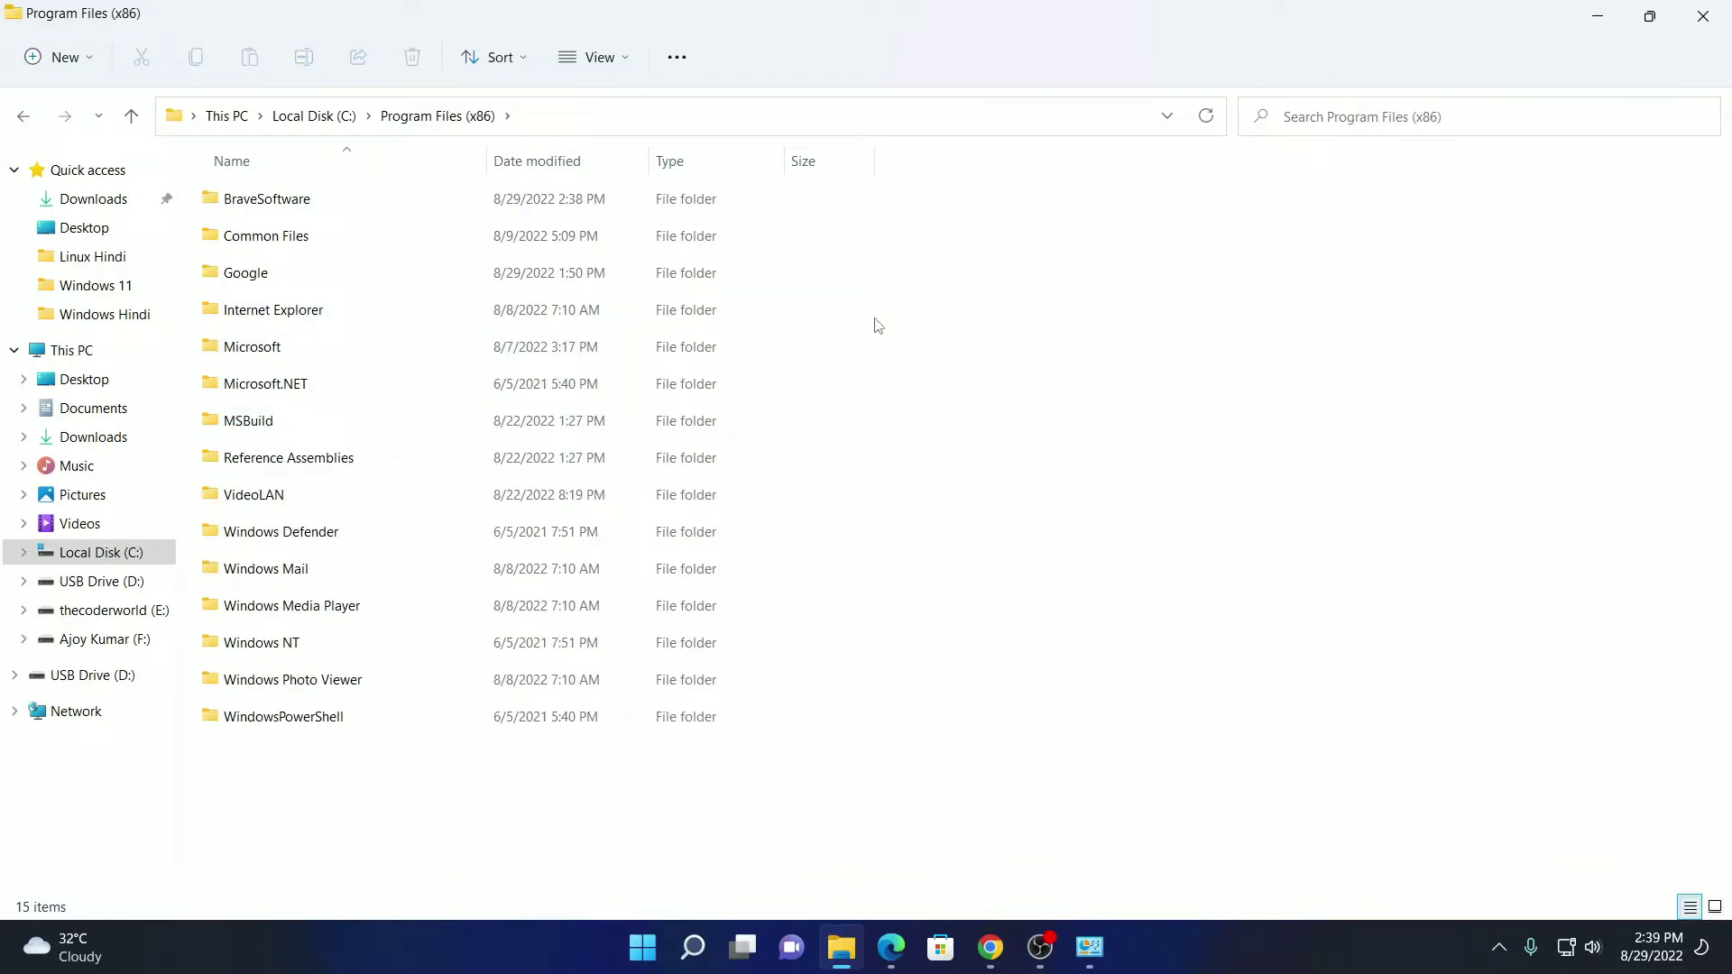
double_click(346, 203)
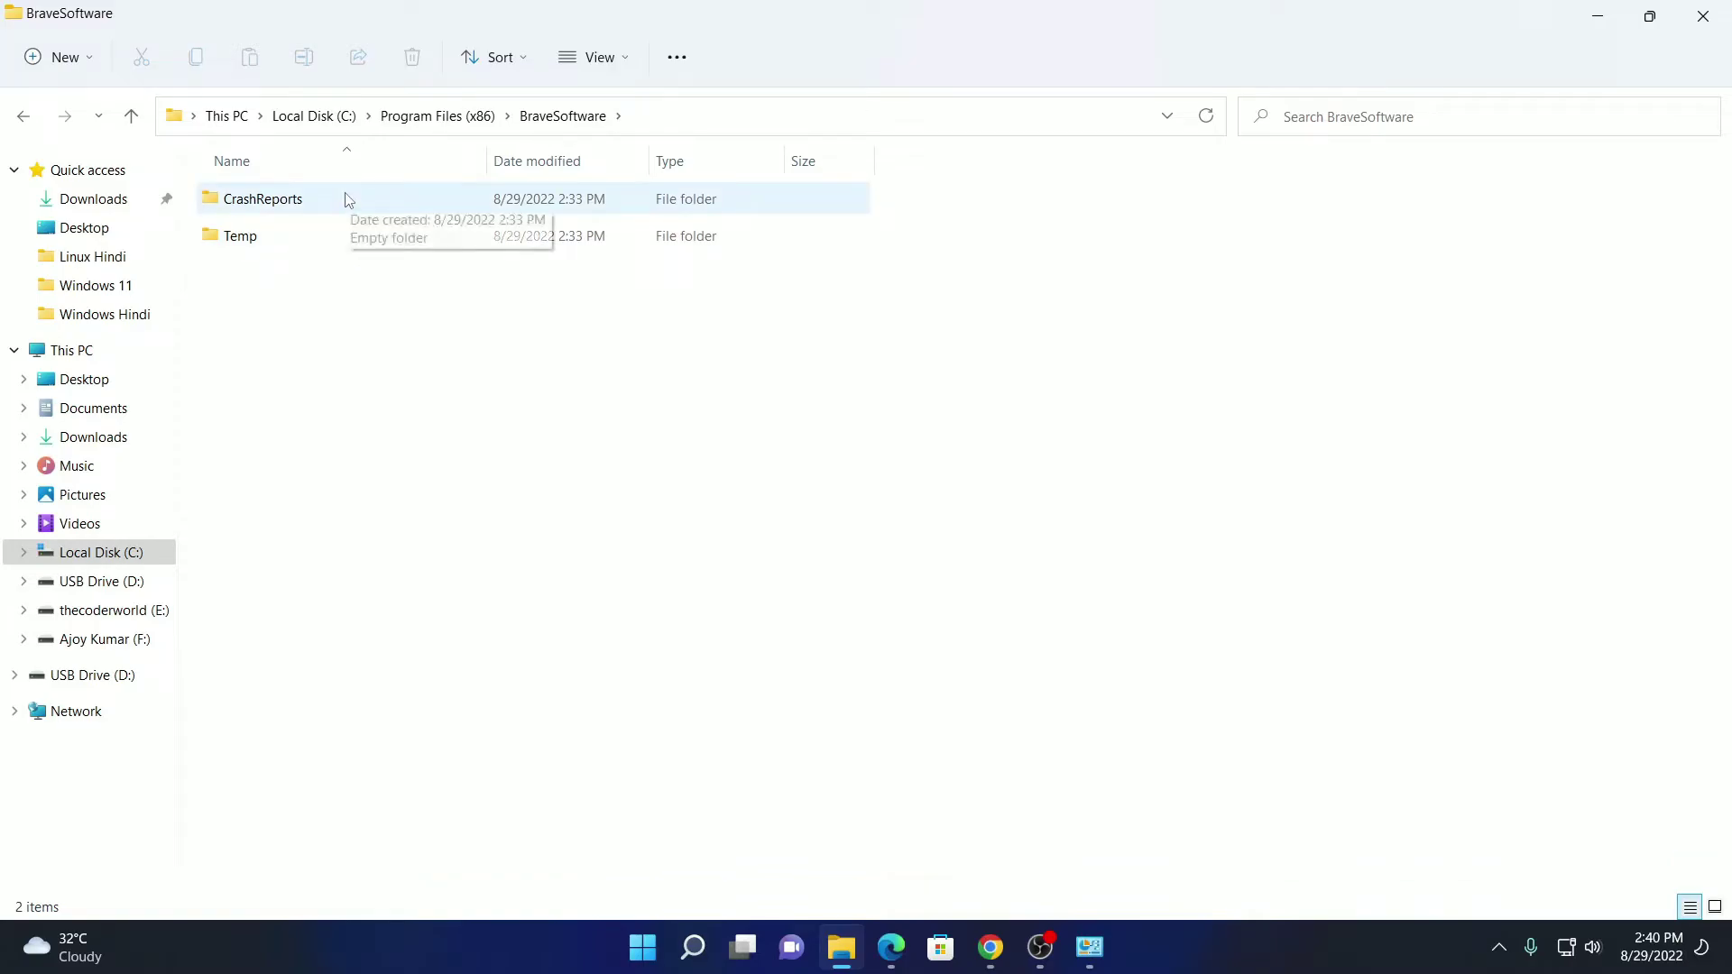
mouse_move(239, 236)
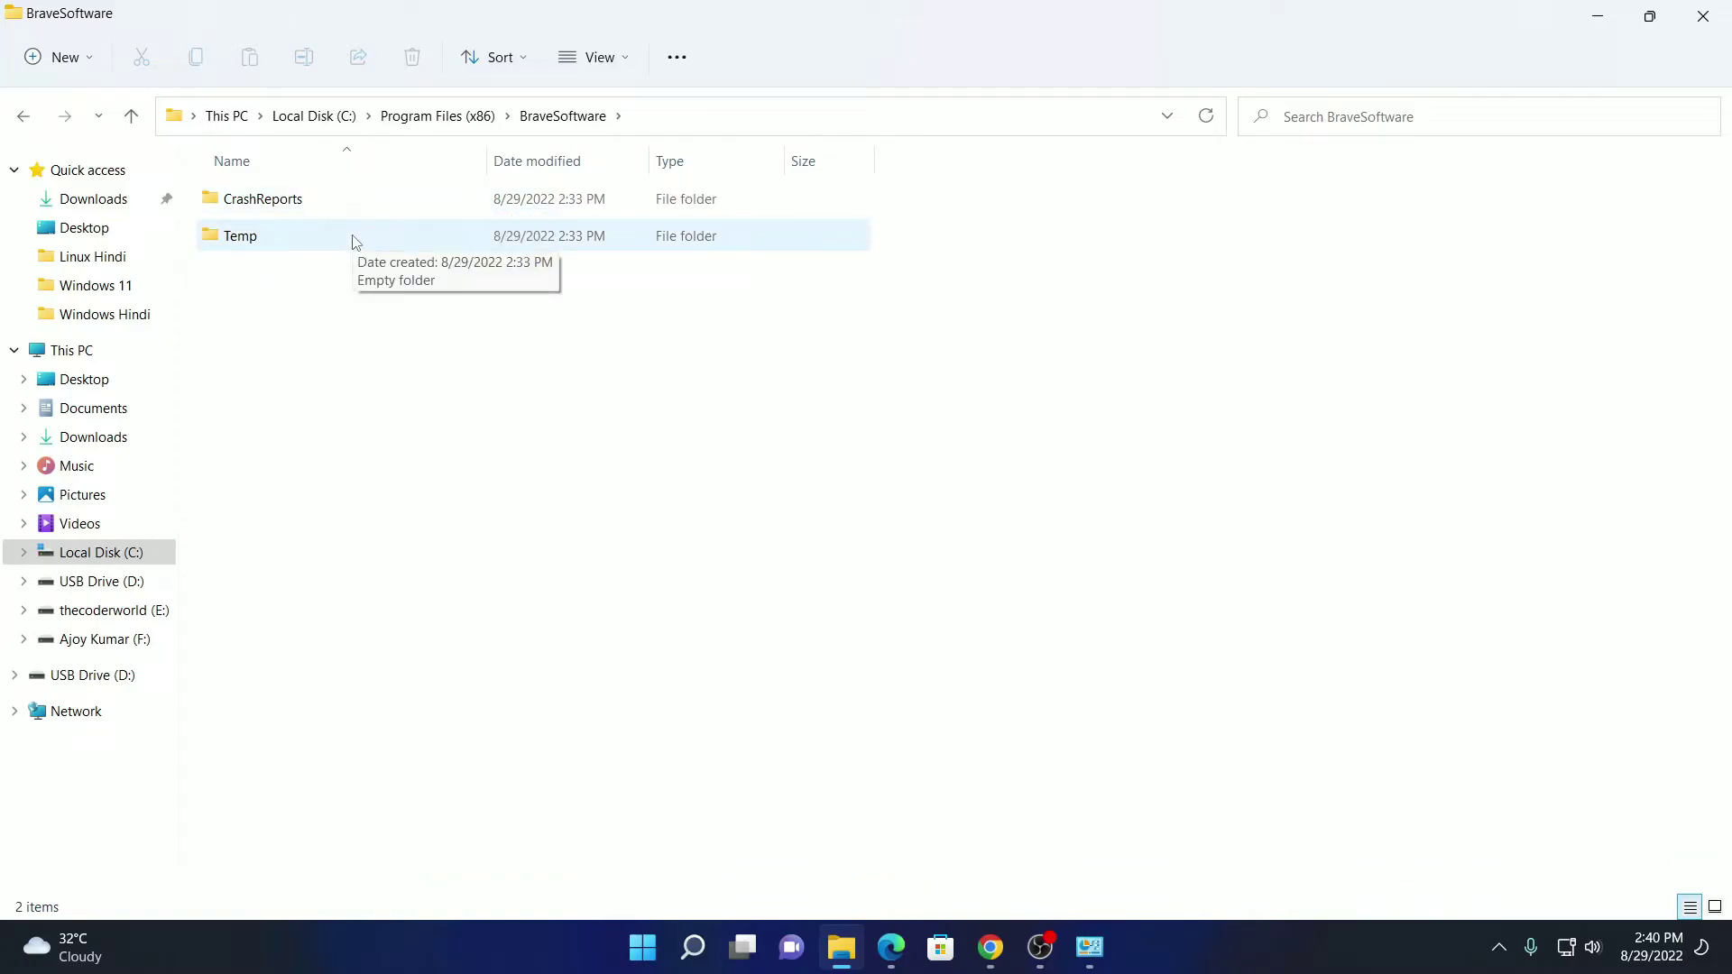
Delete the BraveSoftware folder from Program Files (x86) and minimize File Explorer.
left_click_drag(336, 309, 321, 201)
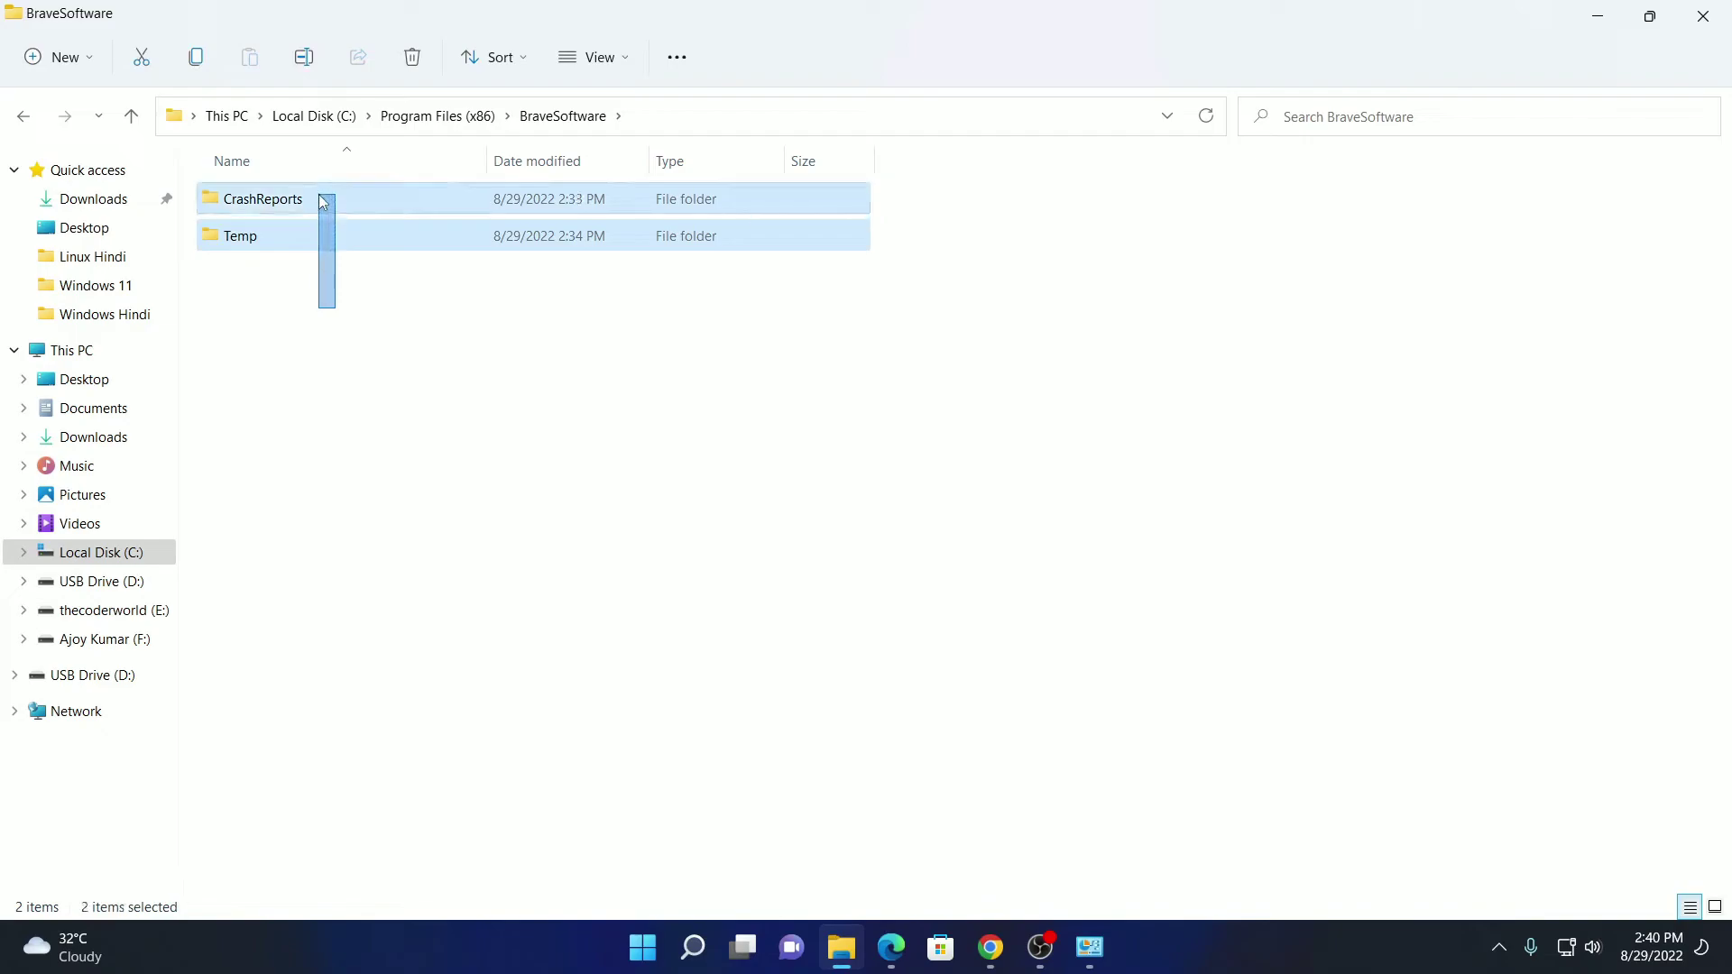
left_click(409, 121)
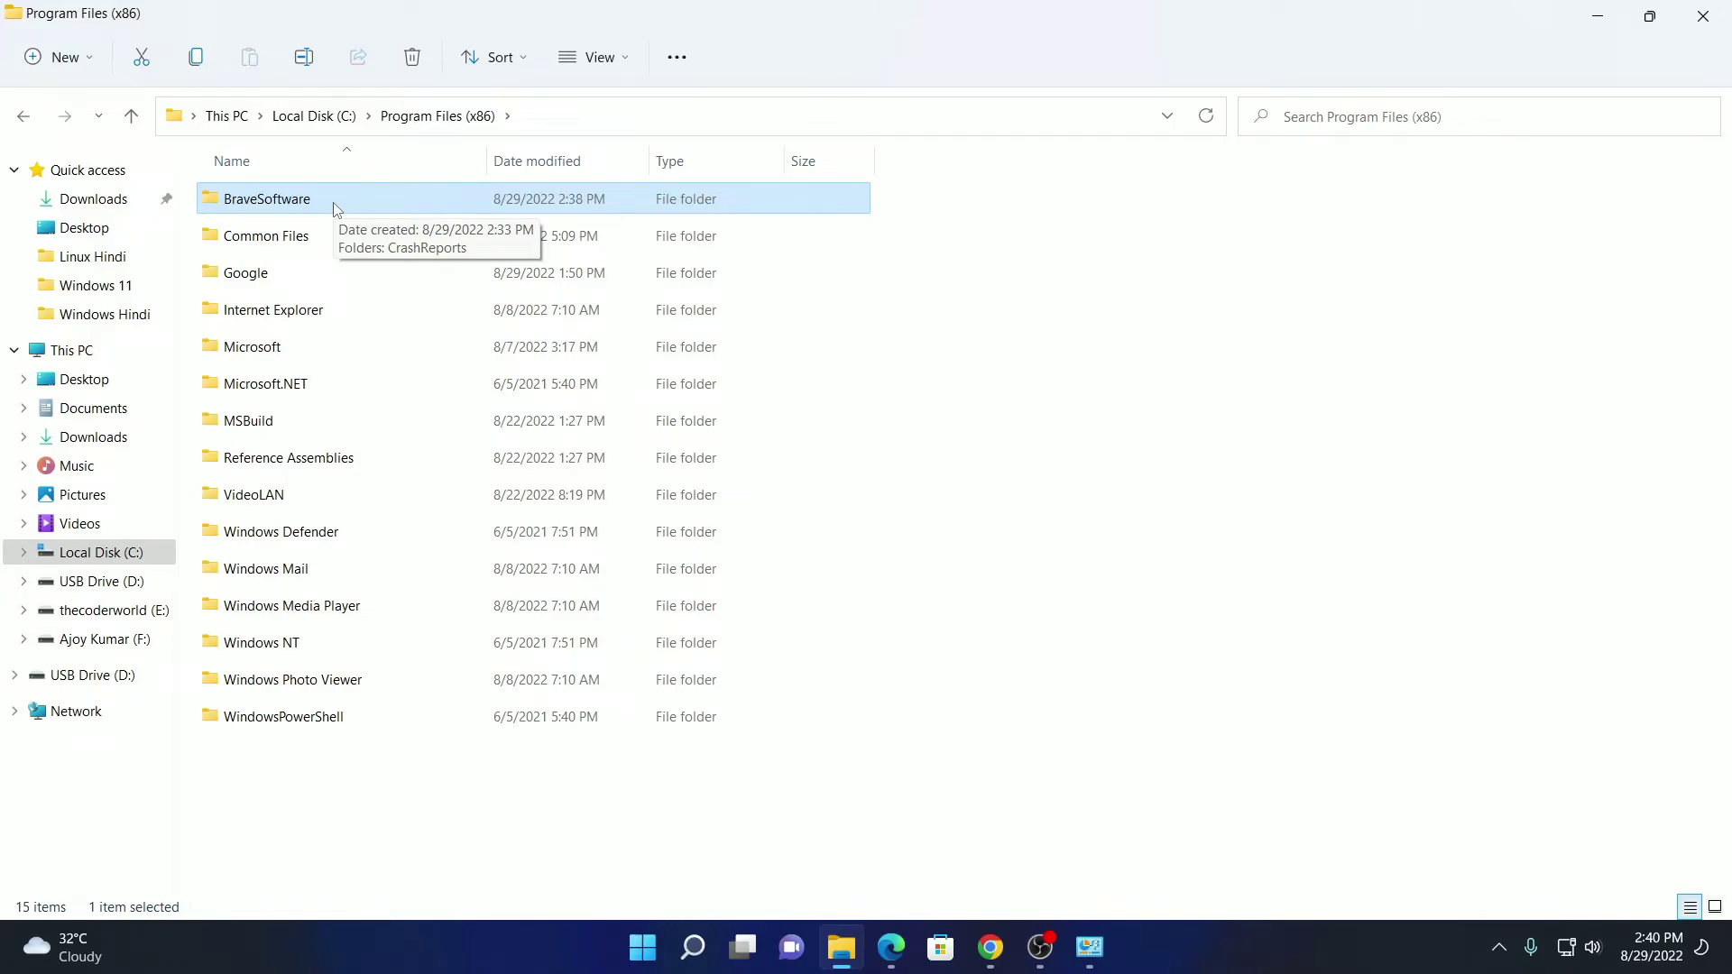
right_click(339, 203)
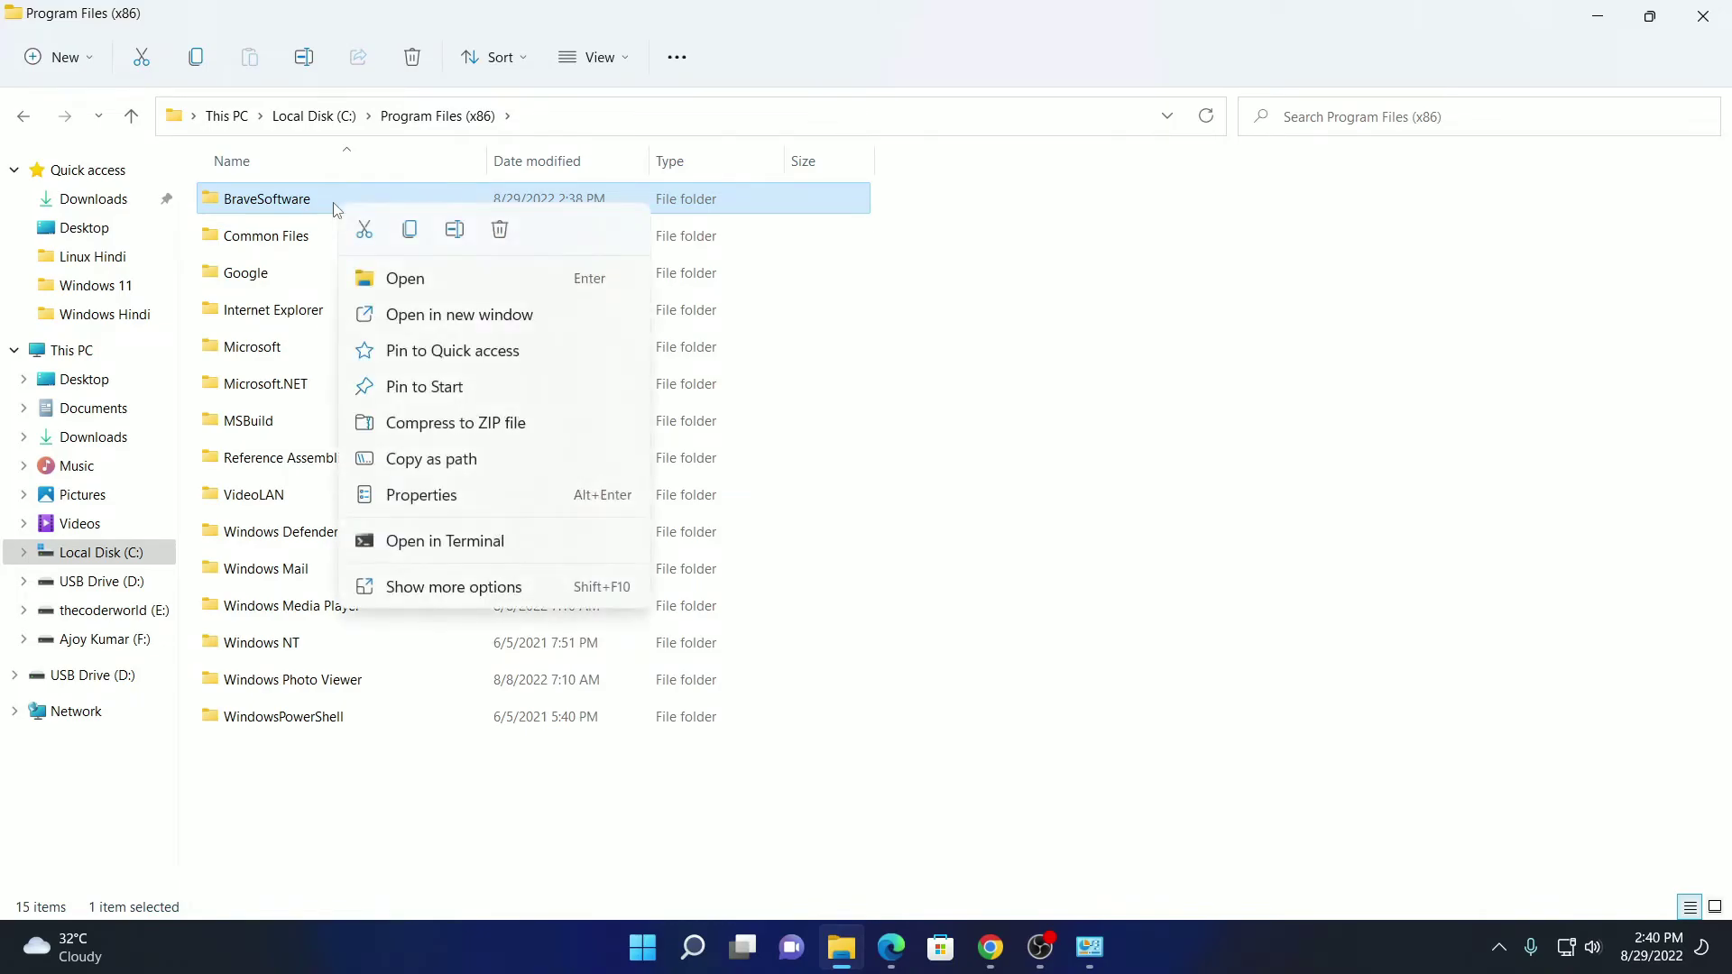
left_click(498, 233)
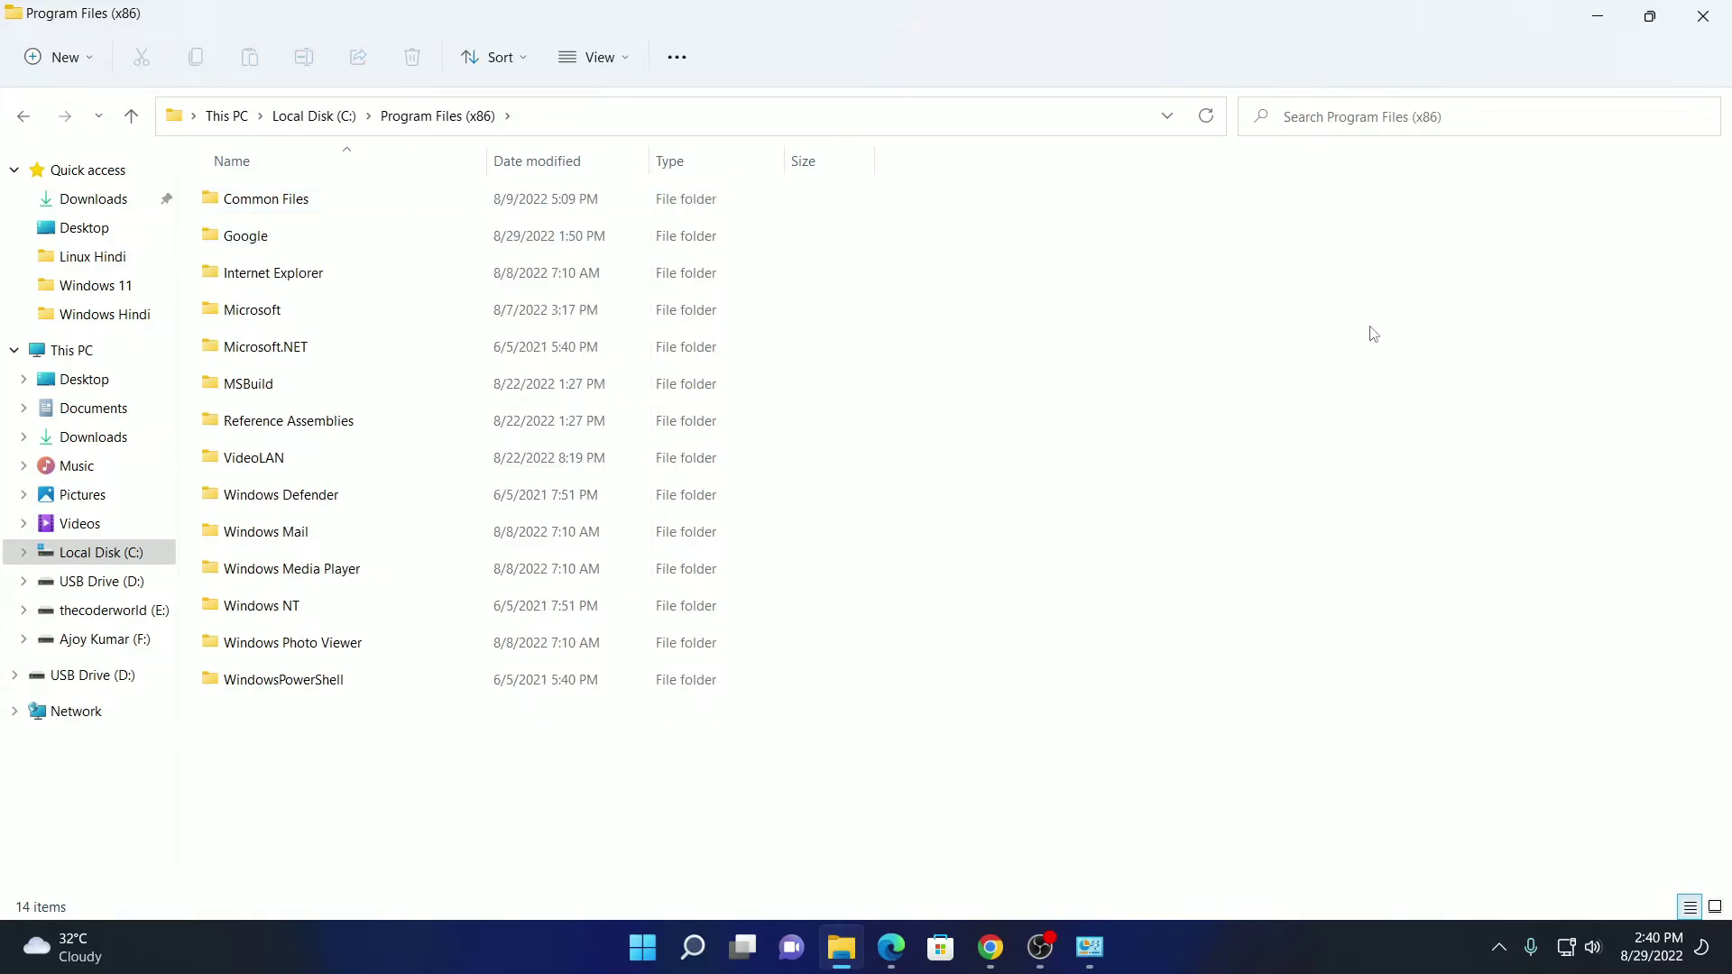
left_click(1601, 14)
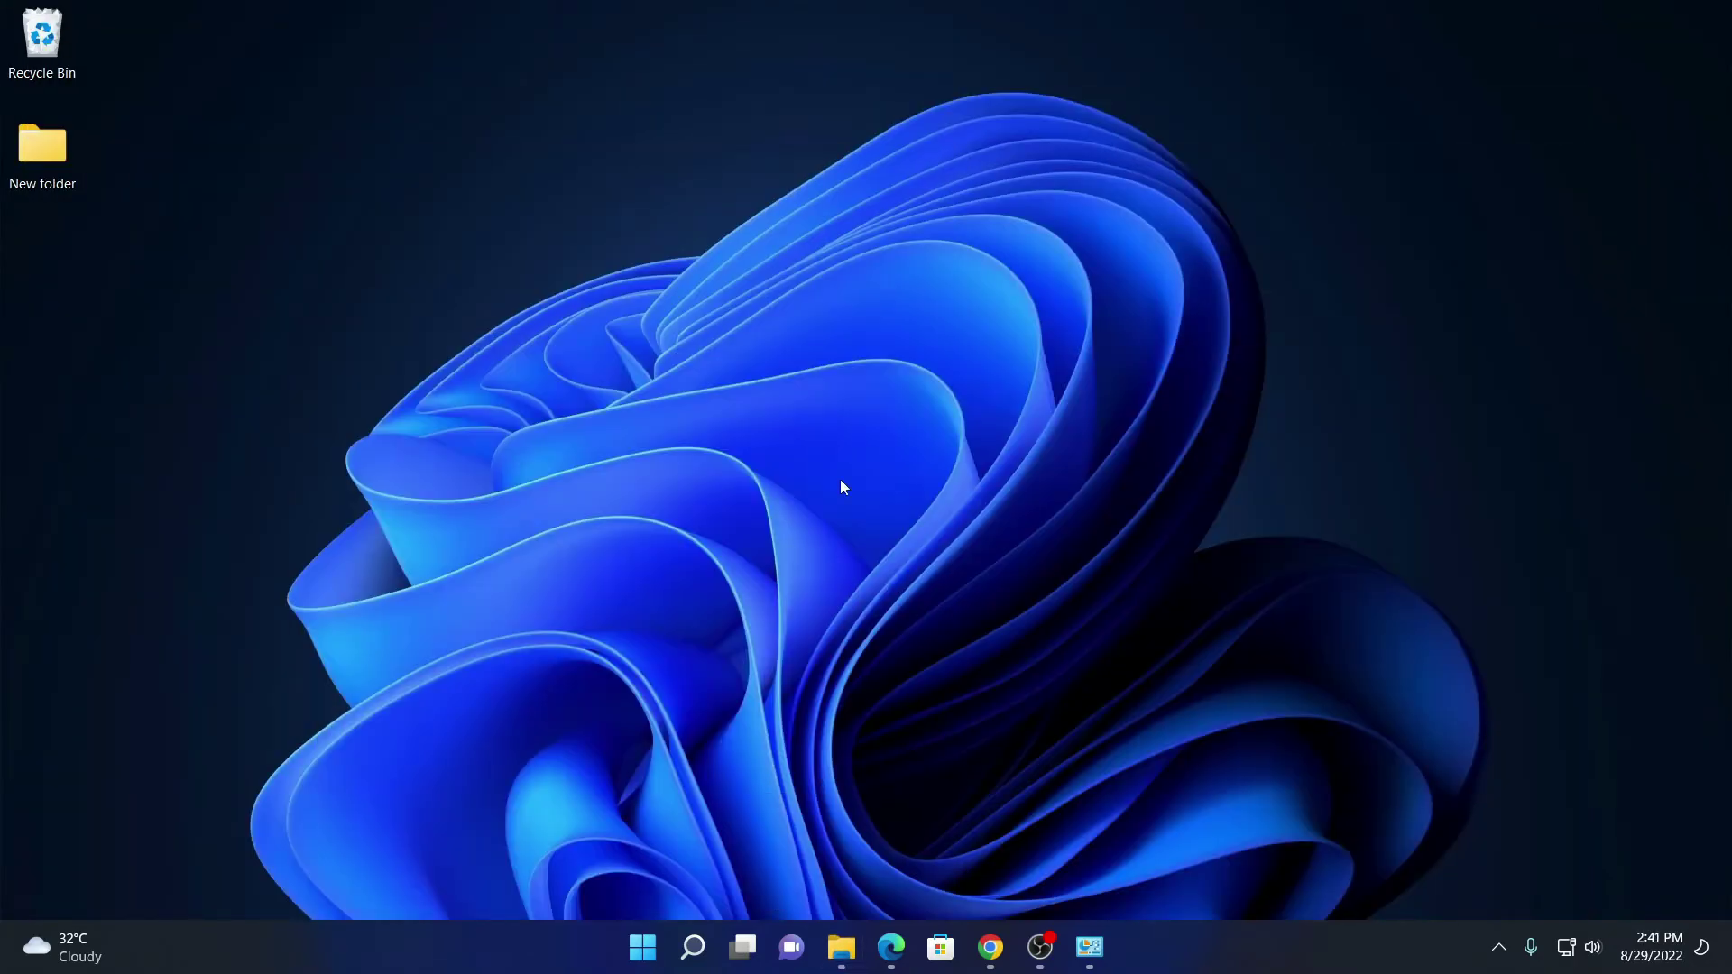